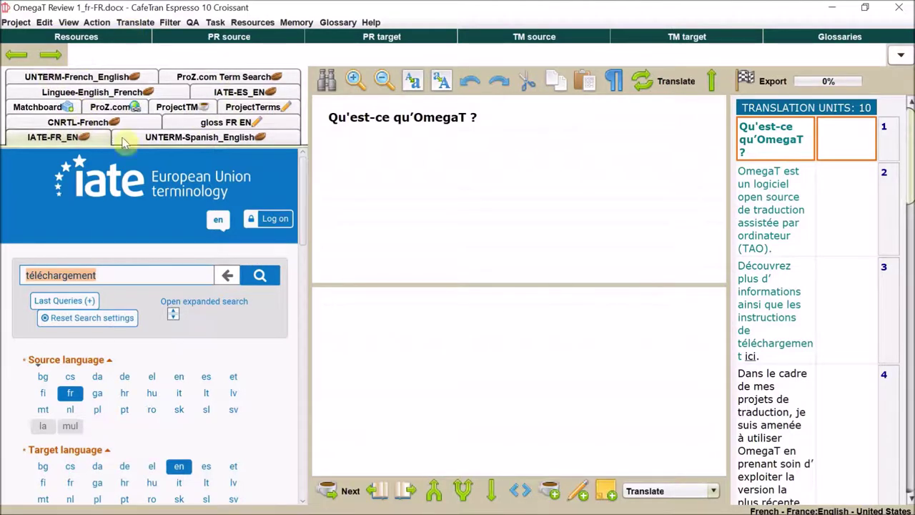
Close the gloss FR EN, UNTERM-Spanish_English and IATE-ES_EN resource tabs.
click(164, 138)
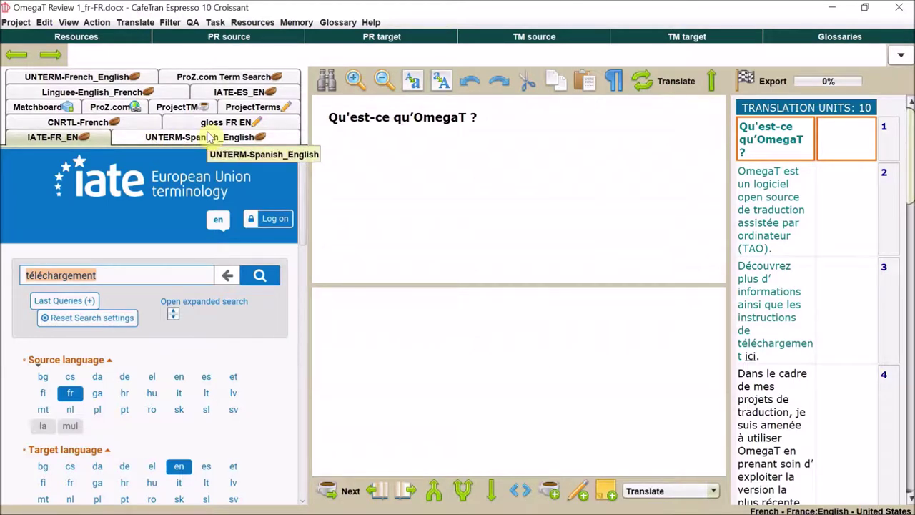
right_click(230, 86)
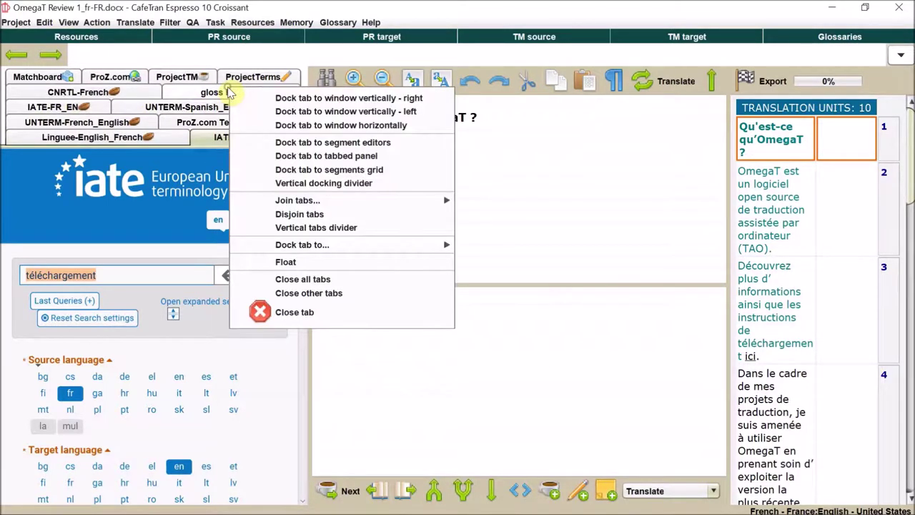
click(316, 318)
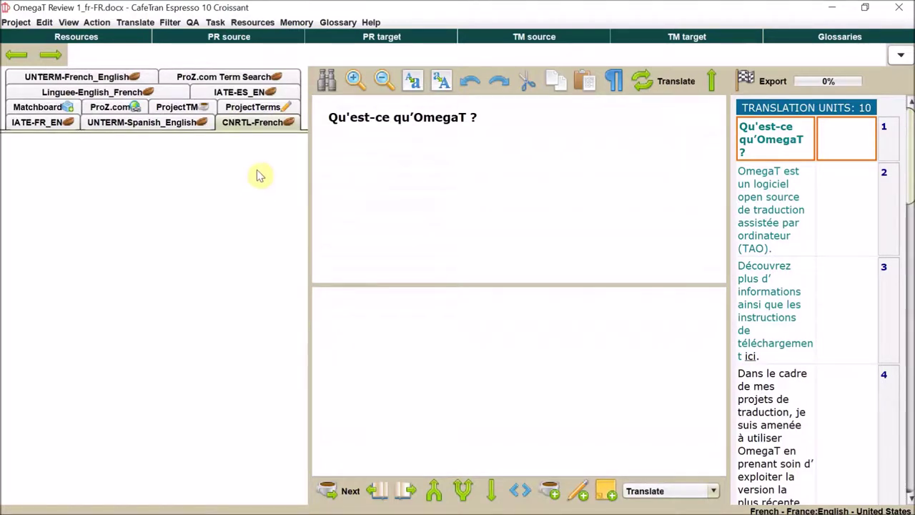
right_click(215, 95)
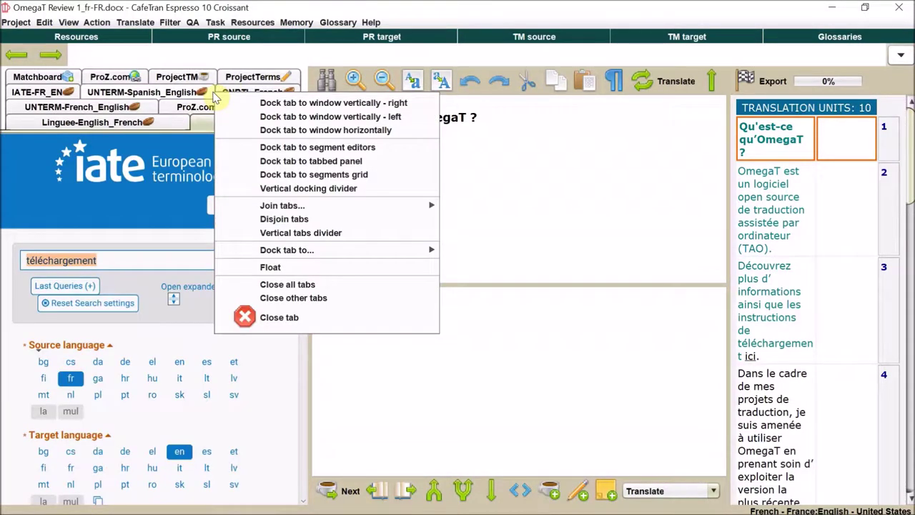
click(285, 323)
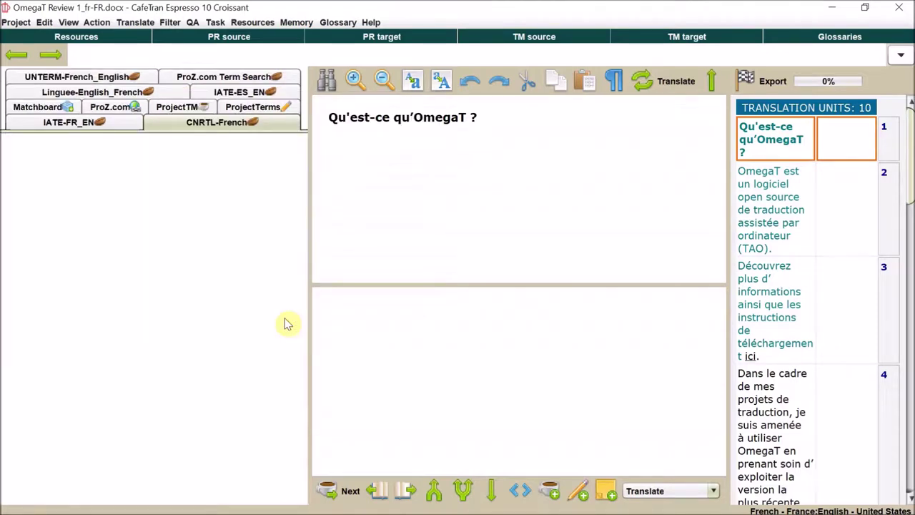
click(244, 93)
right_click(226, 121)
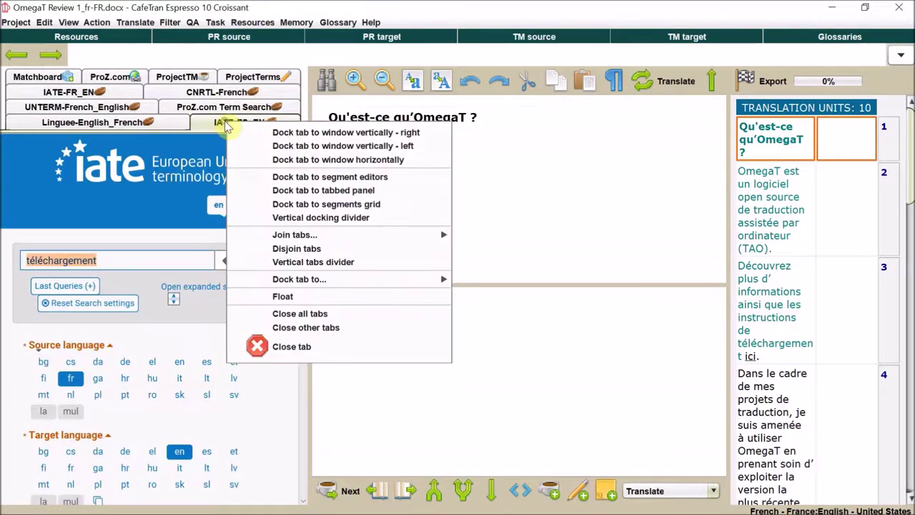
click(304, 356)
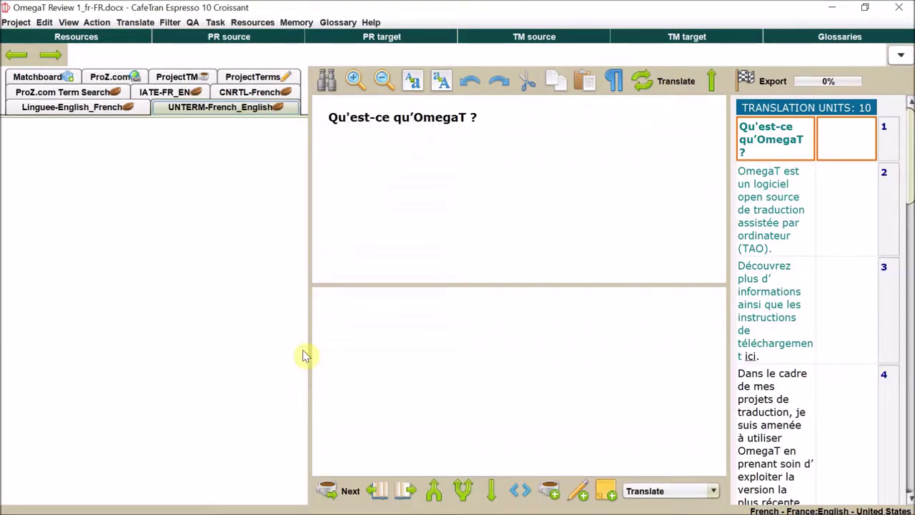
Look through the remaining resource tabs, including ProZ.com Term Search, UNTERM-French_English, Linguee-English_French, IATE-FR_EN and ProjectTM.
click(51, 93)
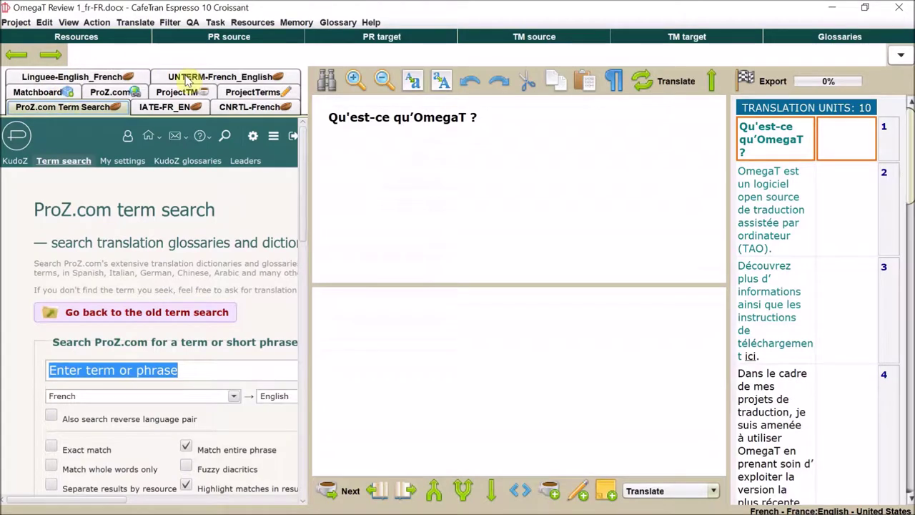
click(236, 78)
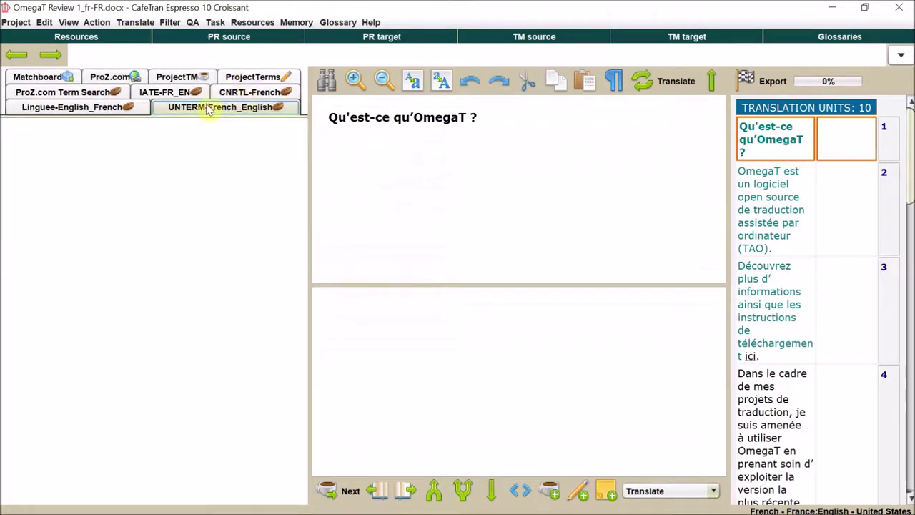
click(76, 108)
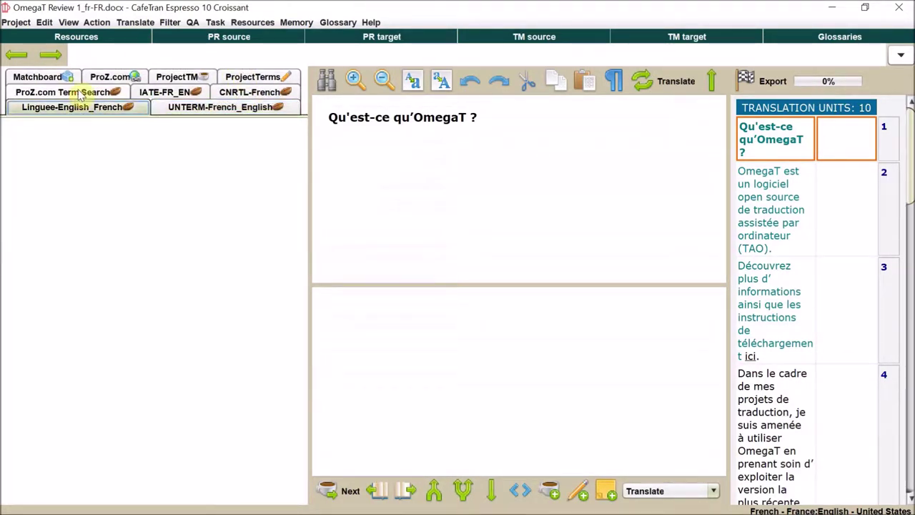
click(81, 95)
click(93, 78)
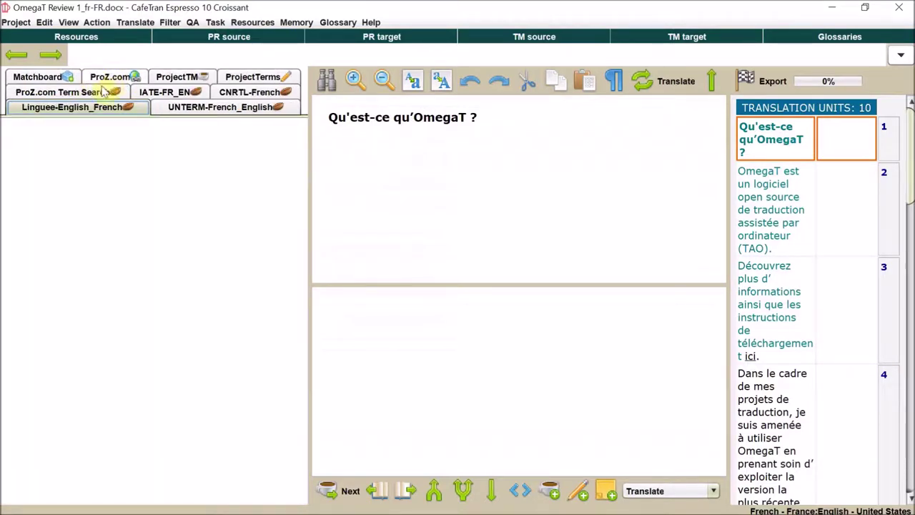
click(164, 93)
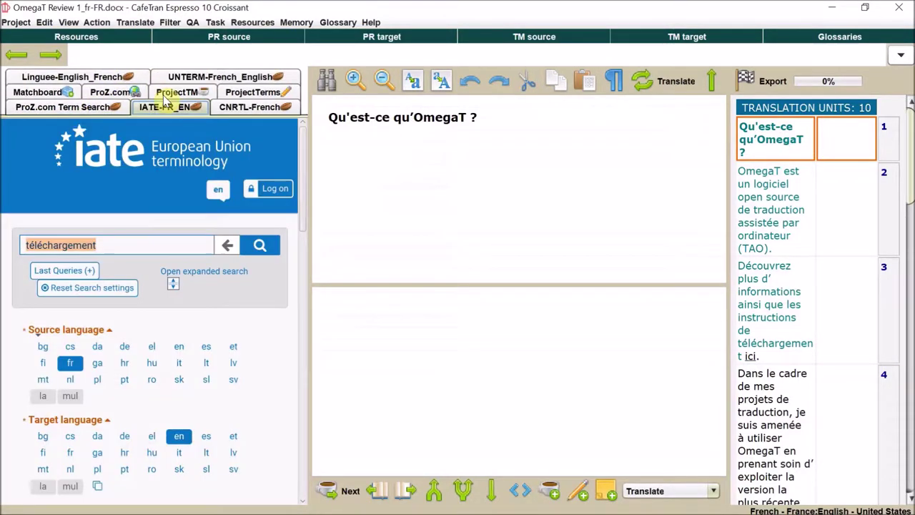
click(164, 95)
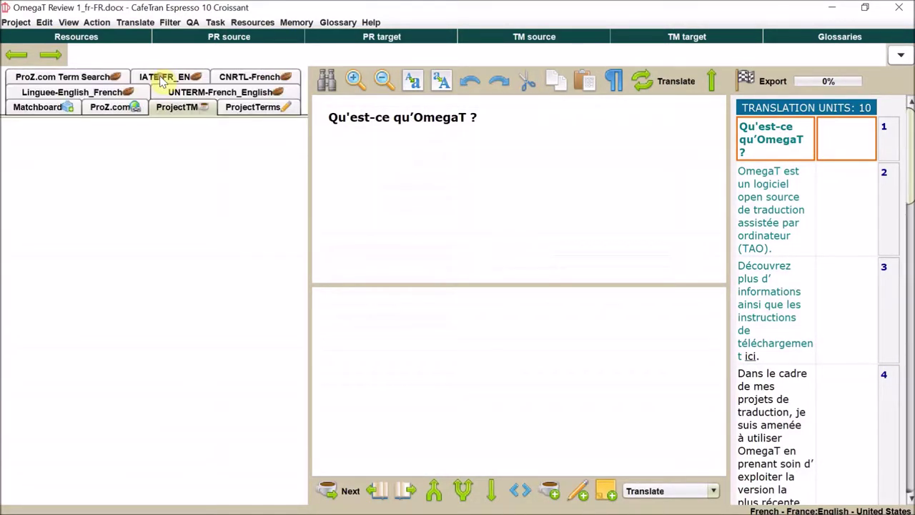
Dock the IATE-FR_EN tab below the other resource tabs and move it back into the tab group.
drag(163, 81, 146, 365)
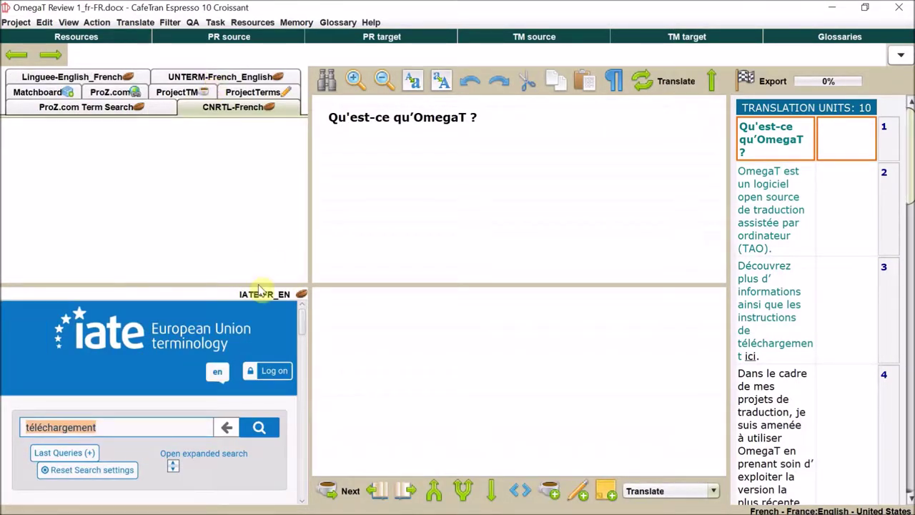
drag(256, 299, 230, 95)
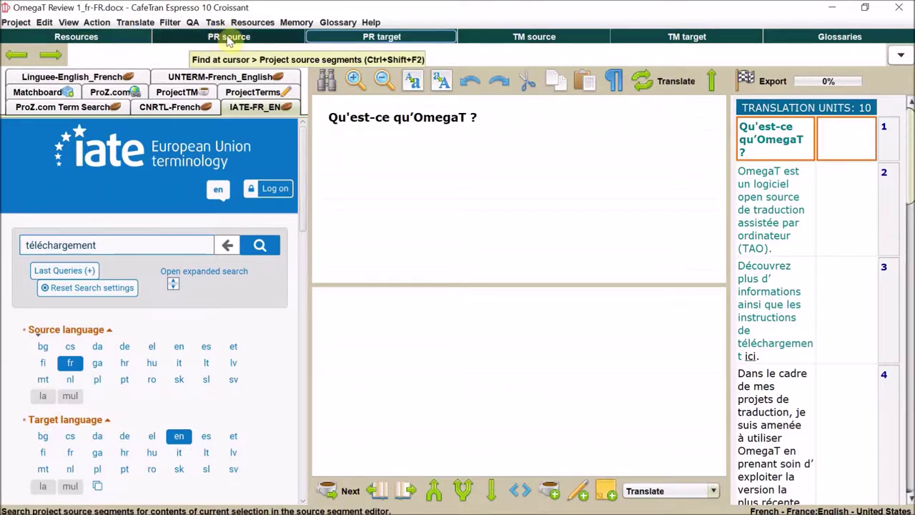
Search the project's source segments for "OmegaT" from the first segment.
double_click(443, 125)
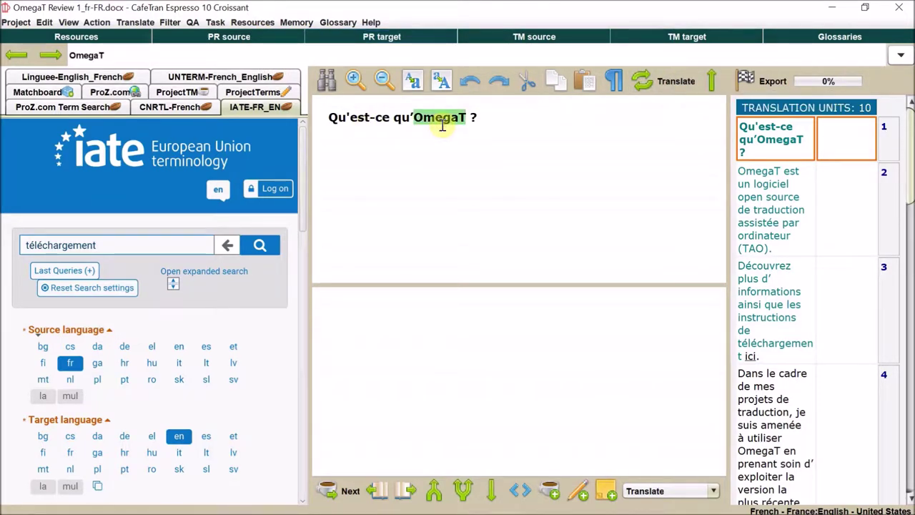
click(219, 44)
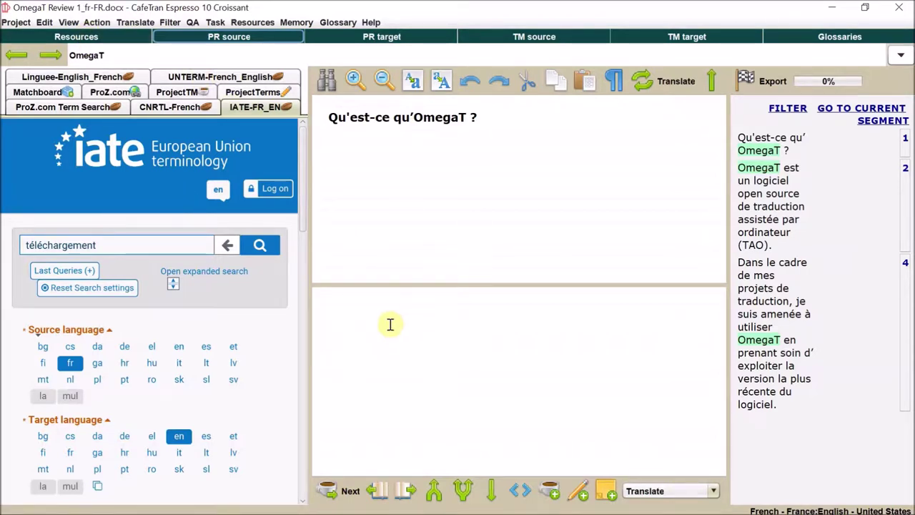
Translate segment 1 as "What is OmegaT?" and go on to the following segment.
click(362, 361)
text(What )
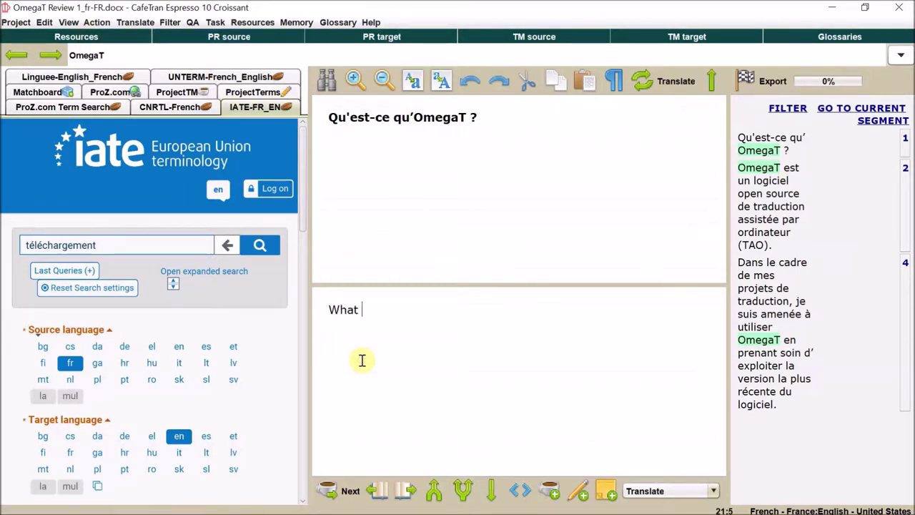
text(is Omega)
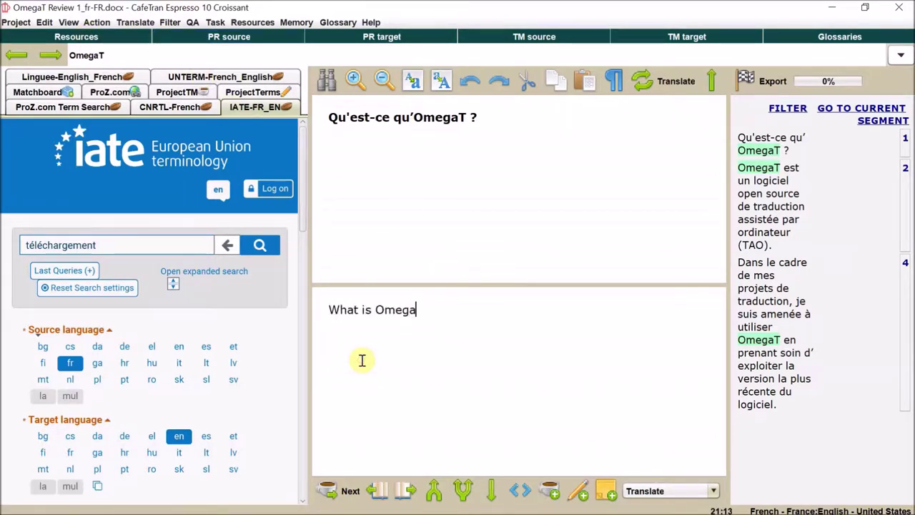
text(T??)
key(alt+Return)
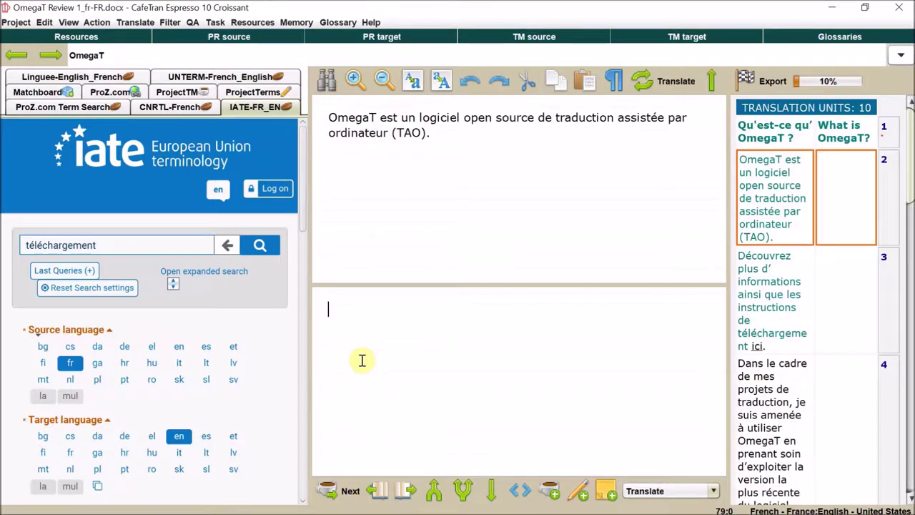
Look up "logiciel" from segment 2 in IATE-FR_EN, Linguee-English_French, ProZ.com Term Search and UNTERM-French_English.
double_click(432, 119)
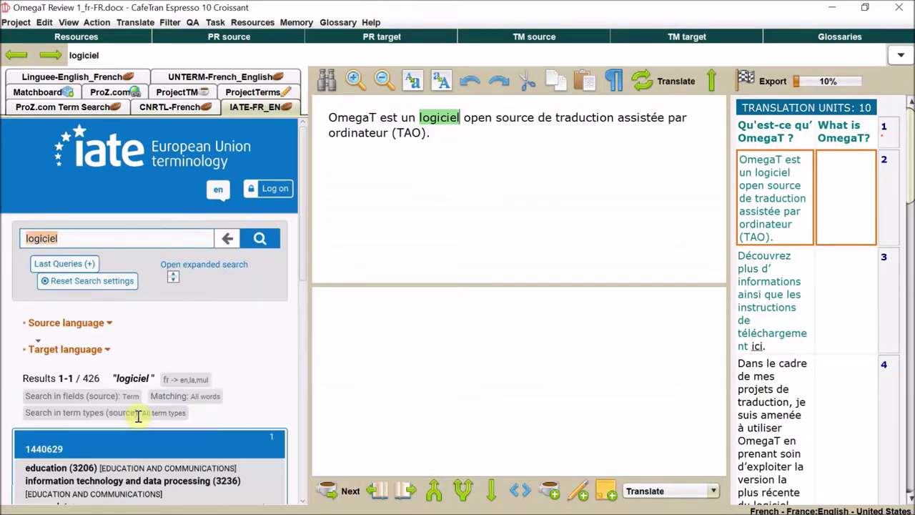
scroll(139, 416, down, 5)
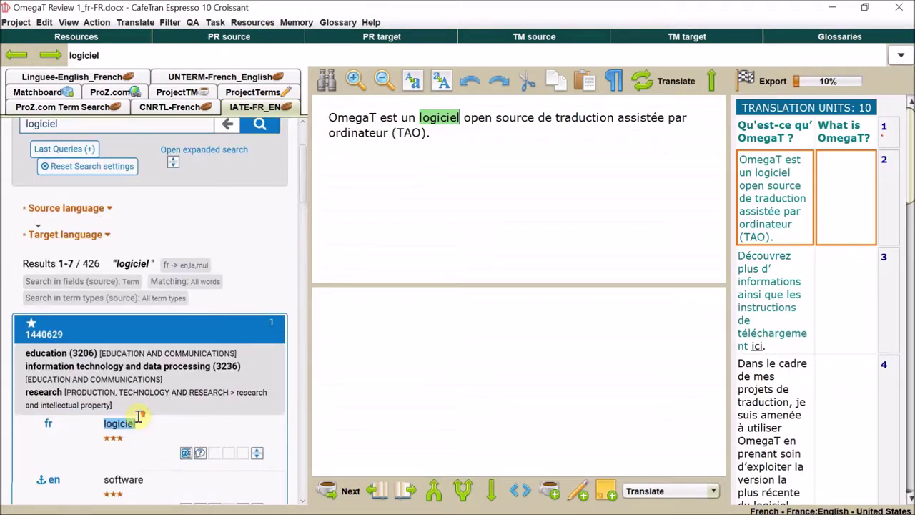
click(36, 77)
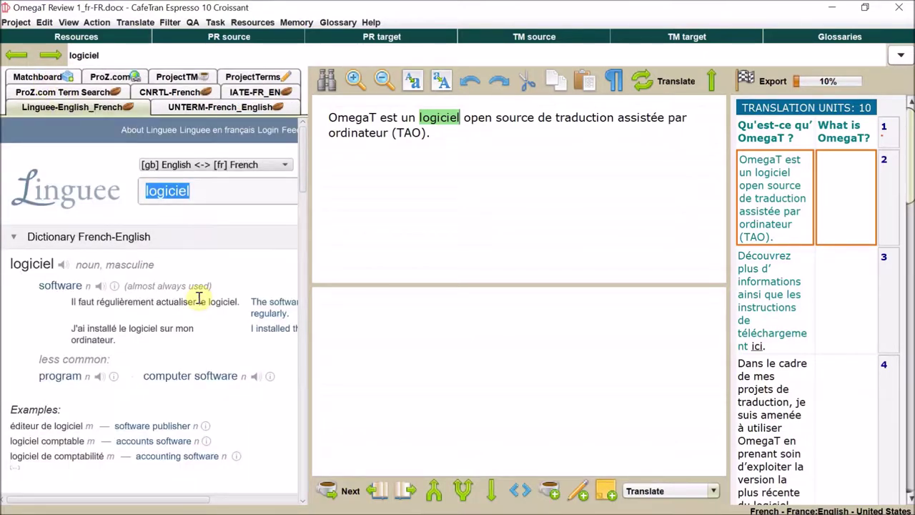
click(41, 91)
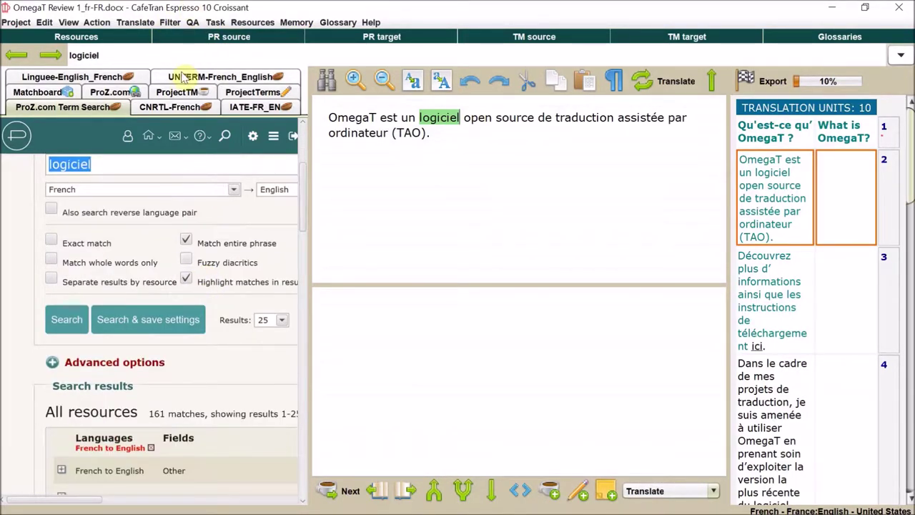
click(180, 76)
scroll(177, 404, down, 10)
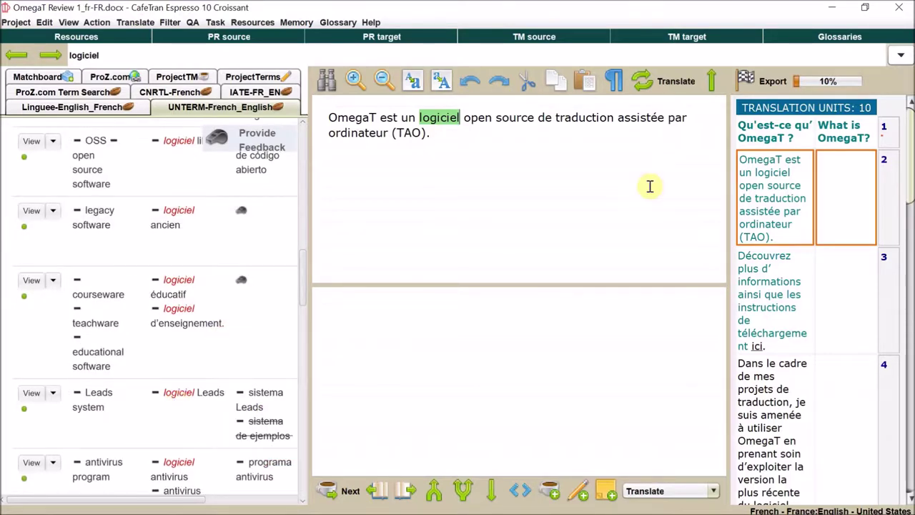
Translate segment 2 as "OmegaT is an open source computer assisted translation (CAT) tool." and go on to the following segment.
click(551, 385)
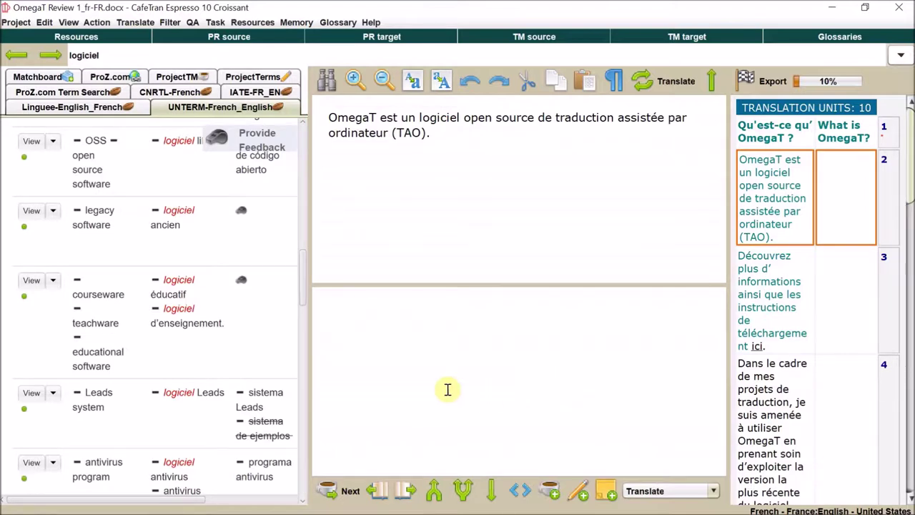
text(Ome)
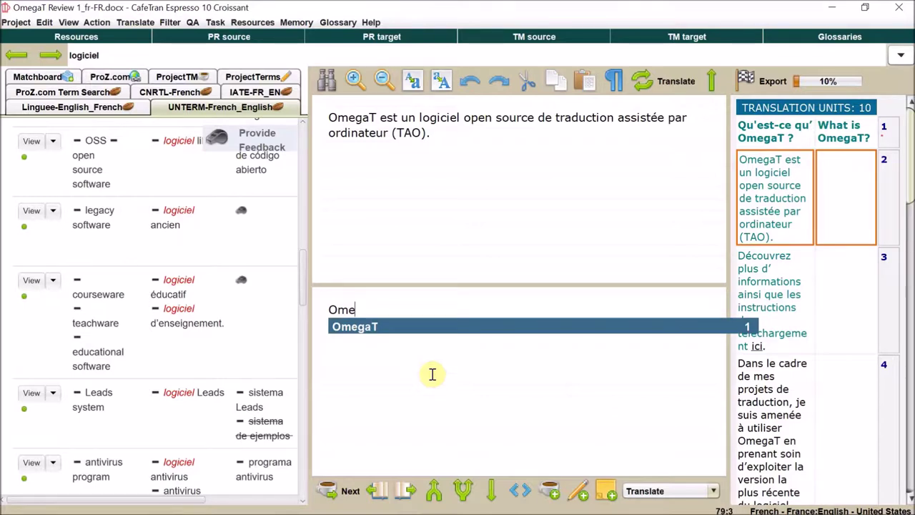
key(Return)
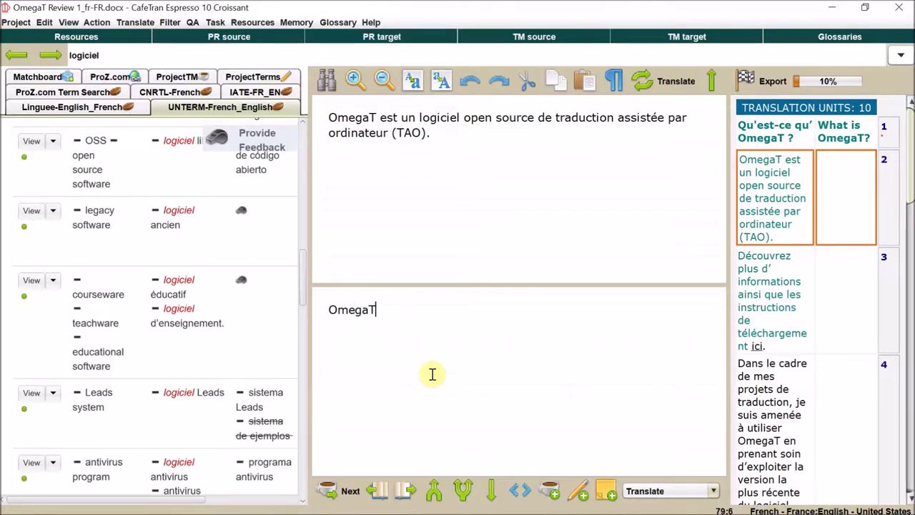
text(is an open )
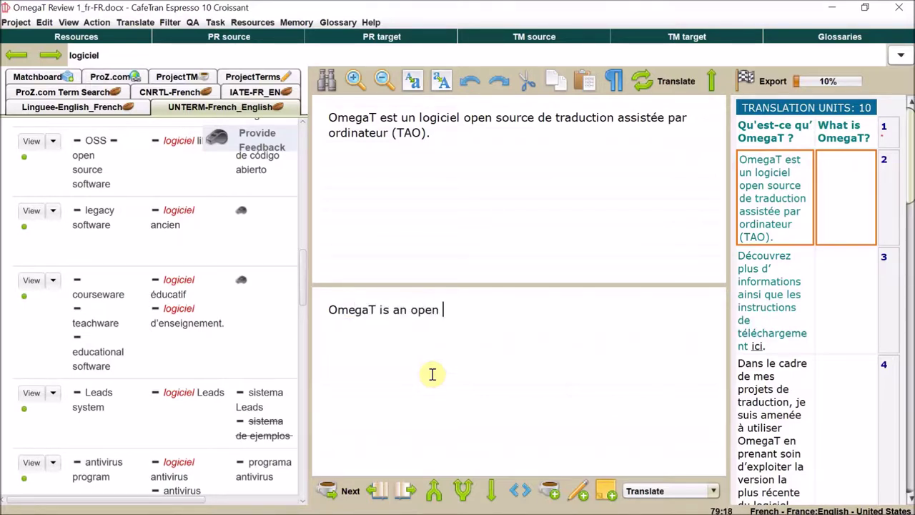
text(source computer as)
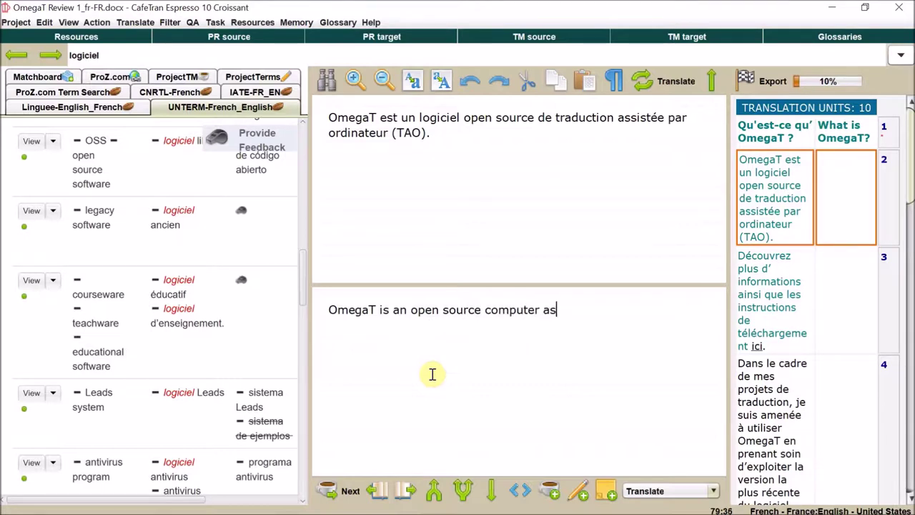
text(sisted translation (CAT) tool.)
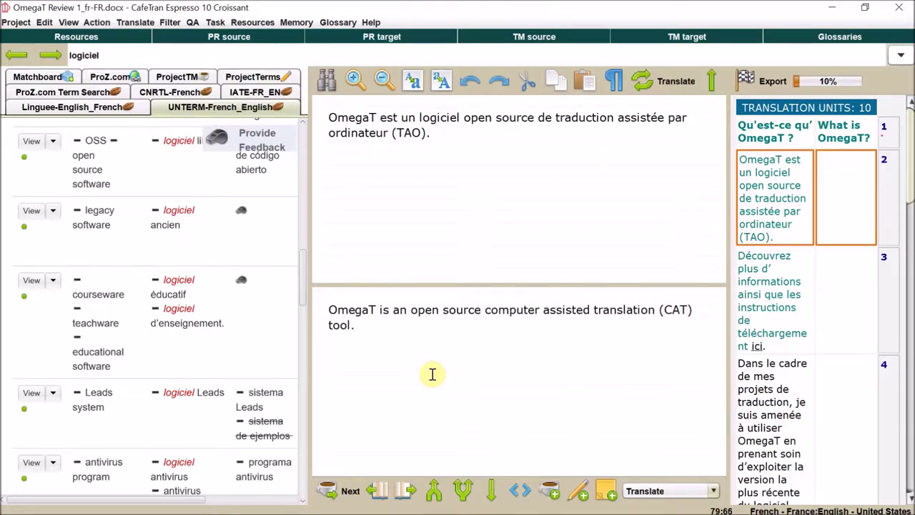
key(ctrl+Return)
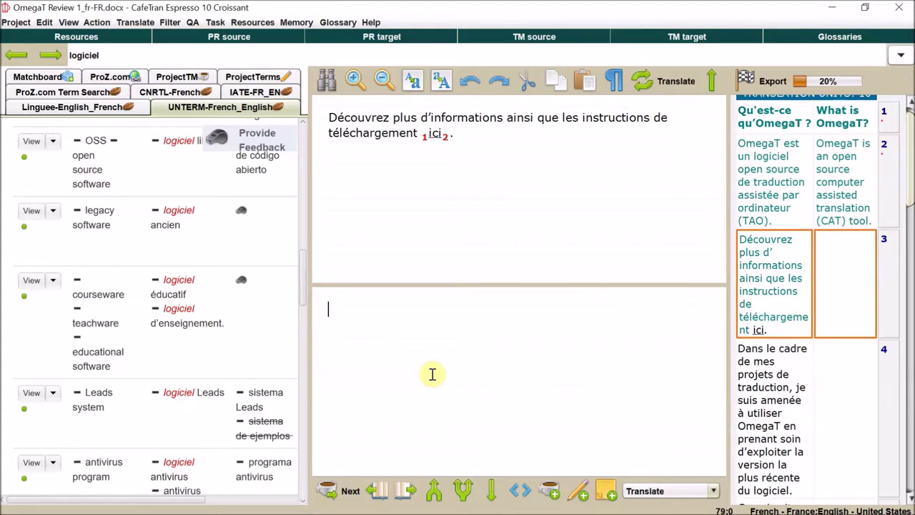
Translate segment 3 as "For more information and download instructions, please click here." and place tags 1 and 2 around "click here".
text(For more in)
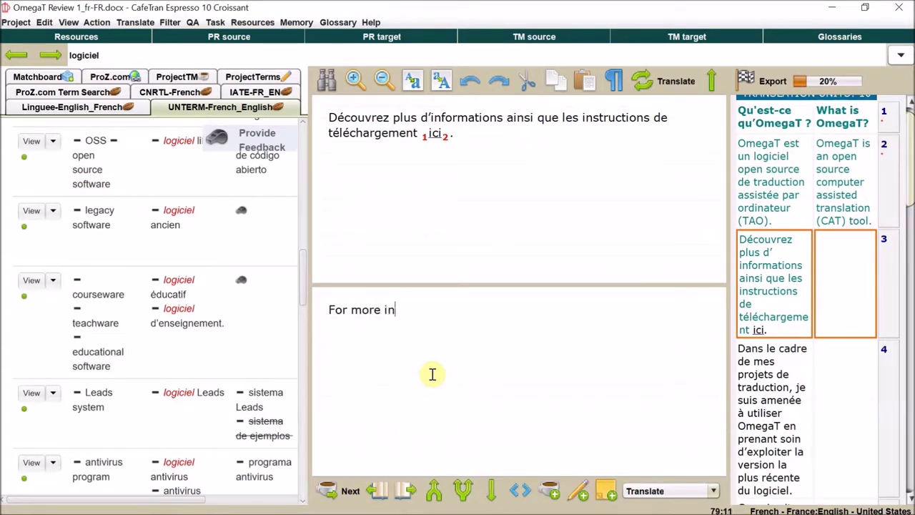
text(formation and )
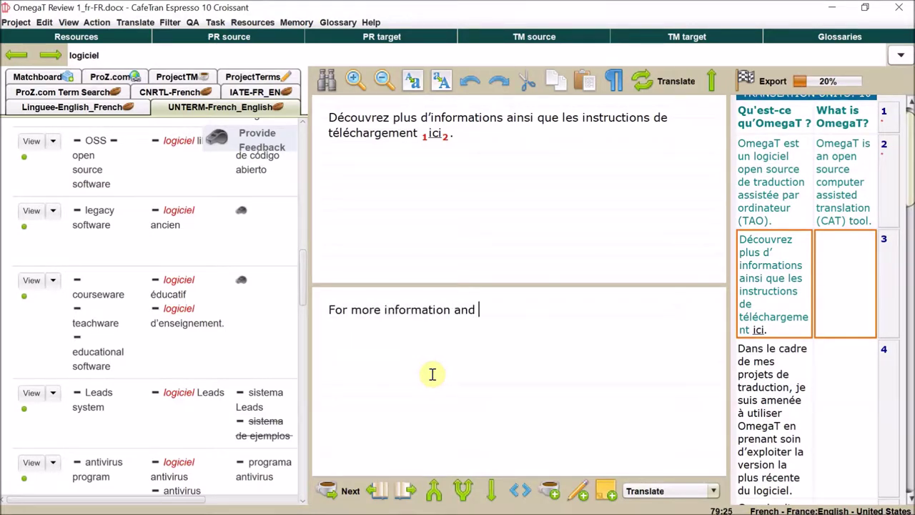
text(download instructions)
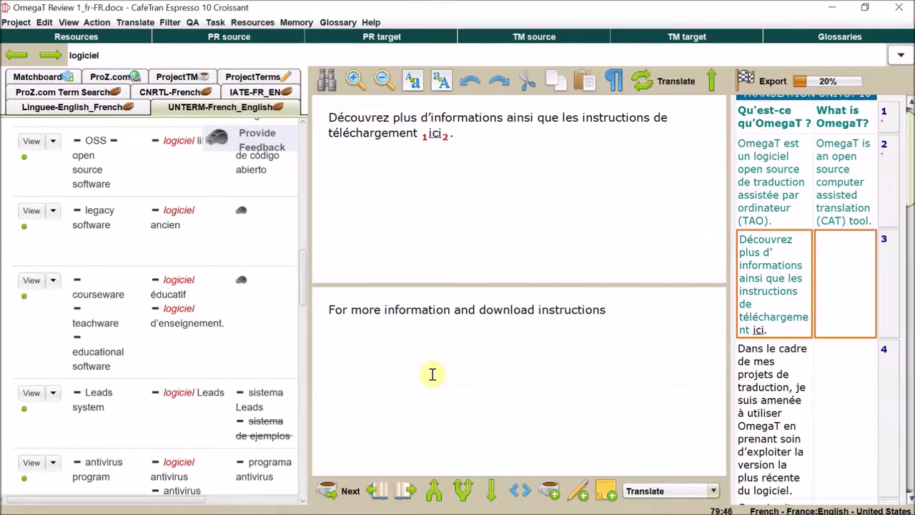
text(, please click here.)
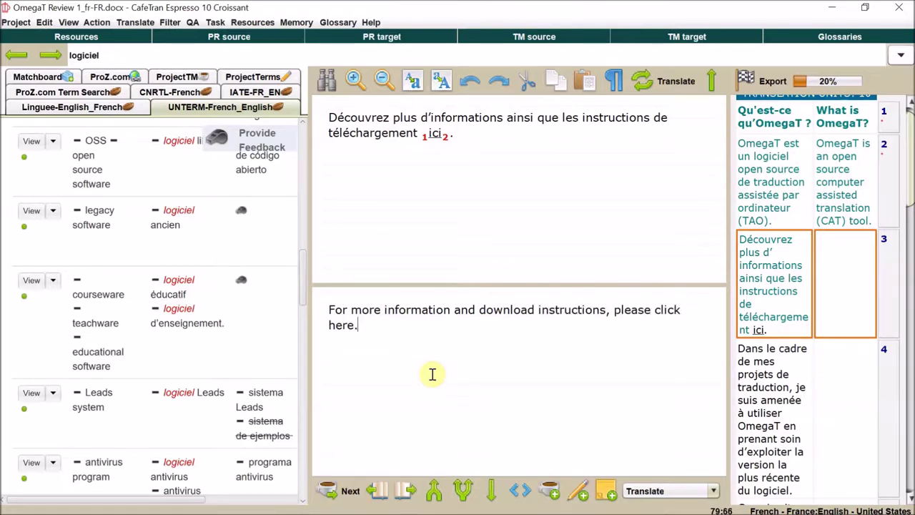
click(656, 315)
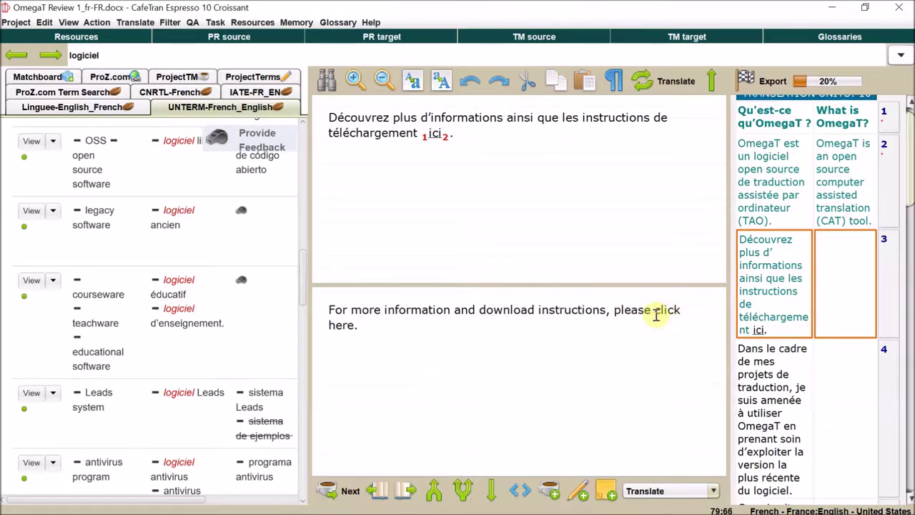
text(1)
key(ctrl+t)
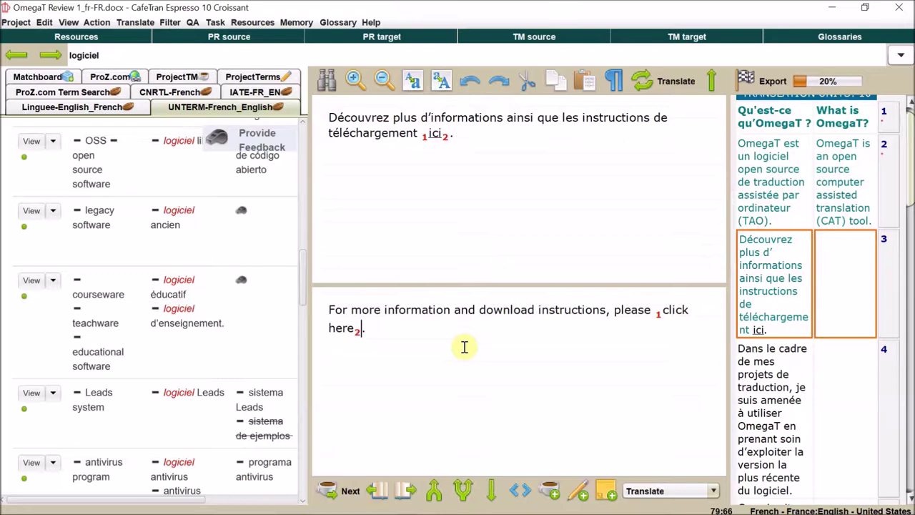
Clear the segment 3 translation and re-enter "For more information and download instructions," with the help of auto-completion suggestions.
drag(355, 333, 326, 304)
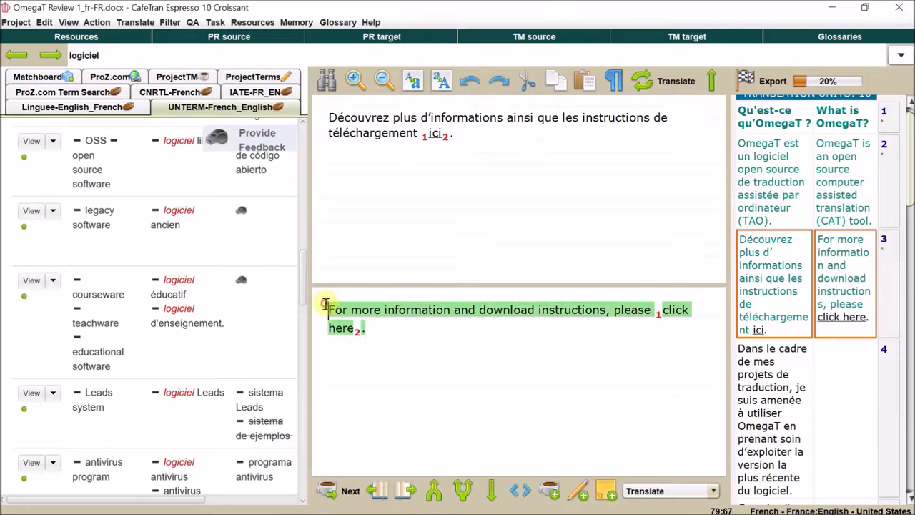
key(Delete)
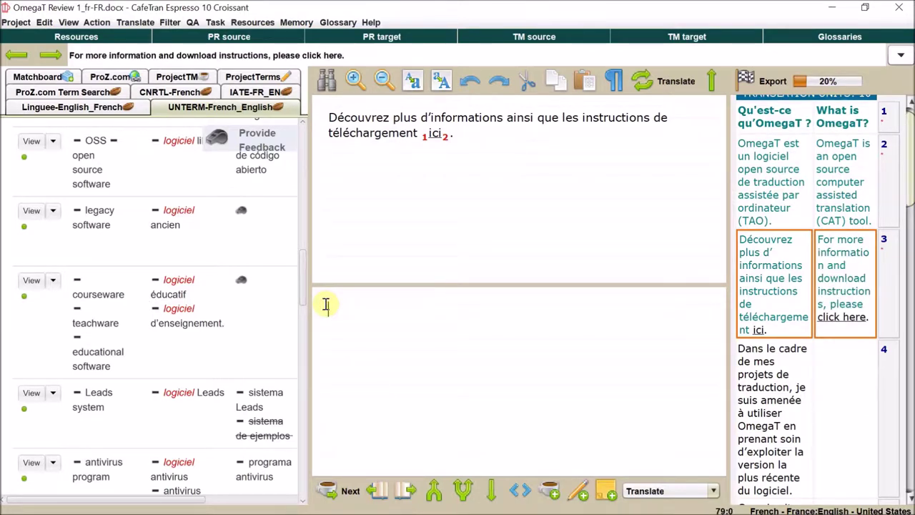
text(For)
key(BackSpace)
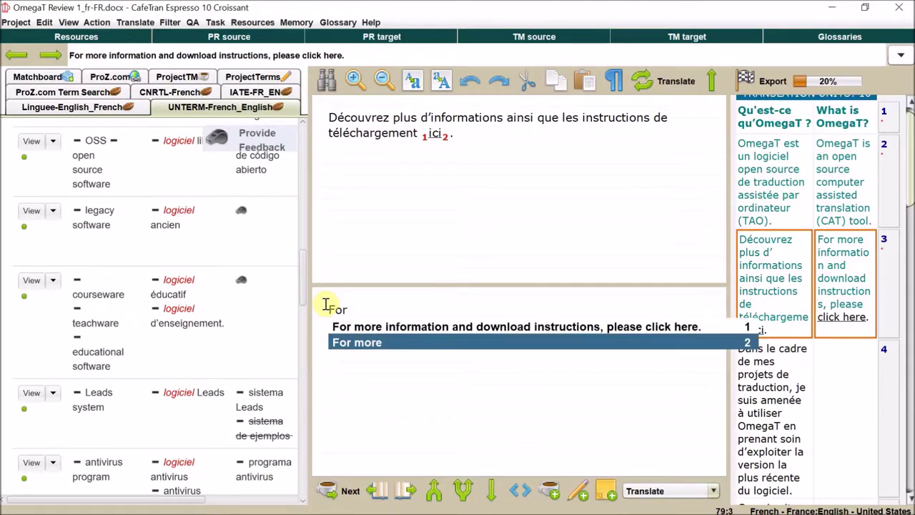
key(Up)
text(more)
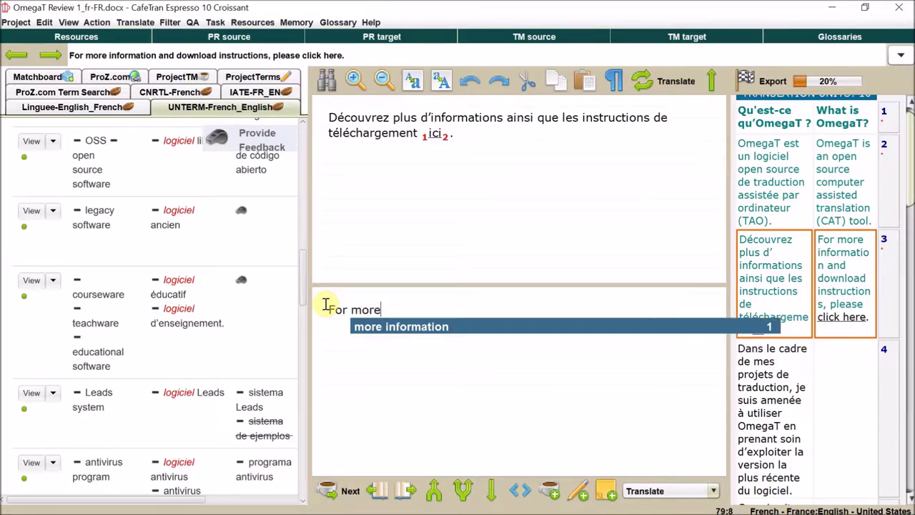
key(Return)
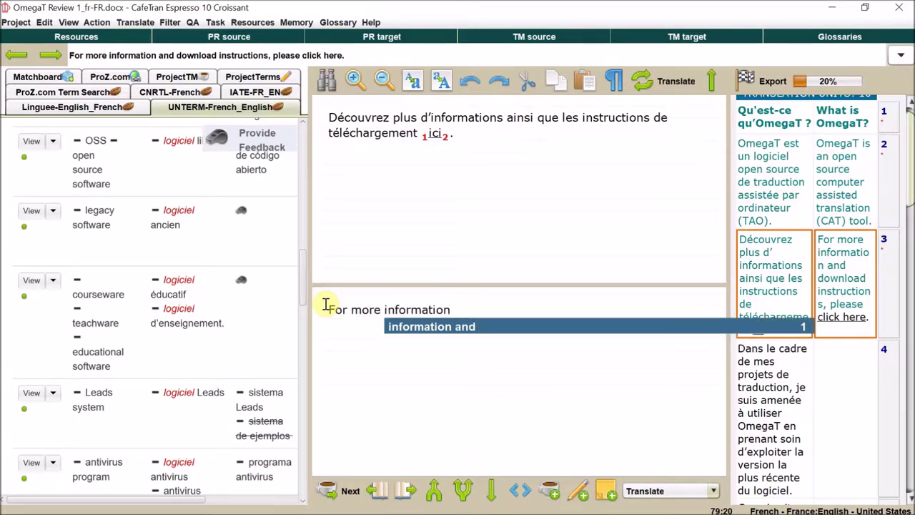
key(BackSpace)
key(Return)
key(Return)
key(Return)
key(BackSpace)
text(,)
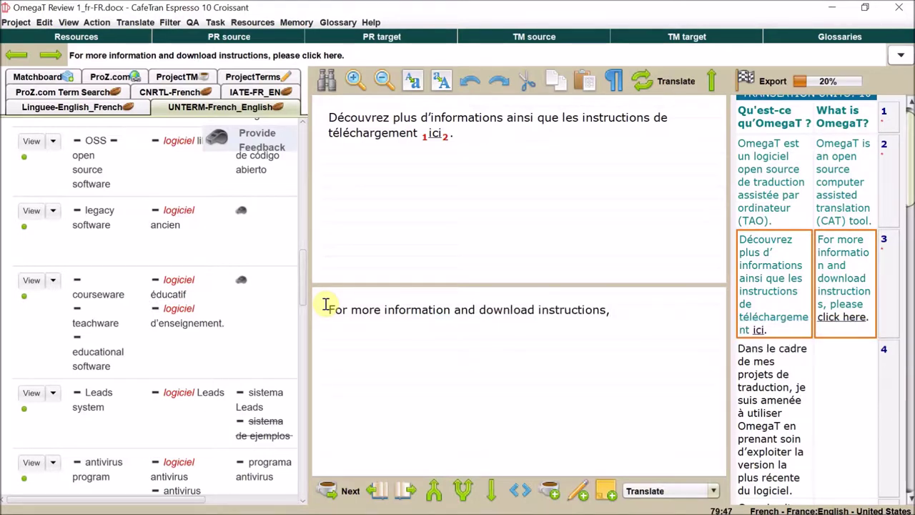
Complete segment 3 with "please click here." and enclose "click here" between tags 1 and 2.
text( l)
key(BackSpace)
text(please click)
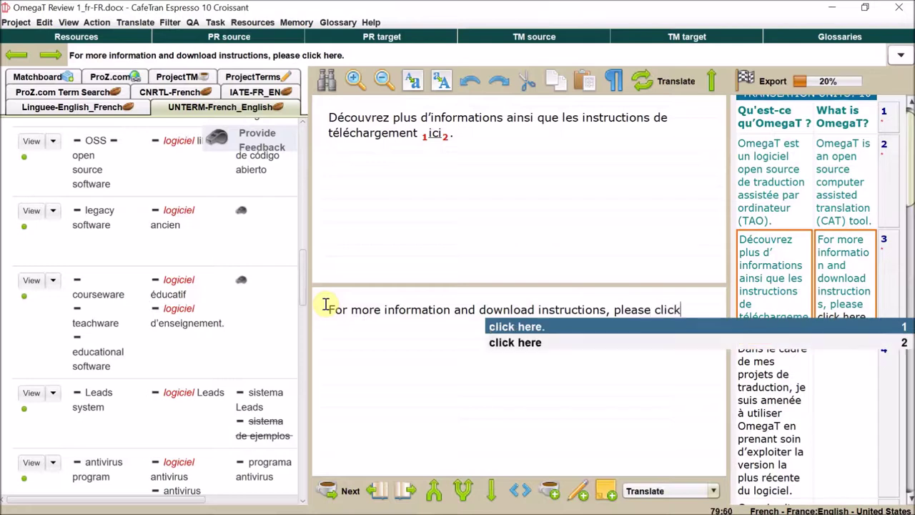
key(Return)
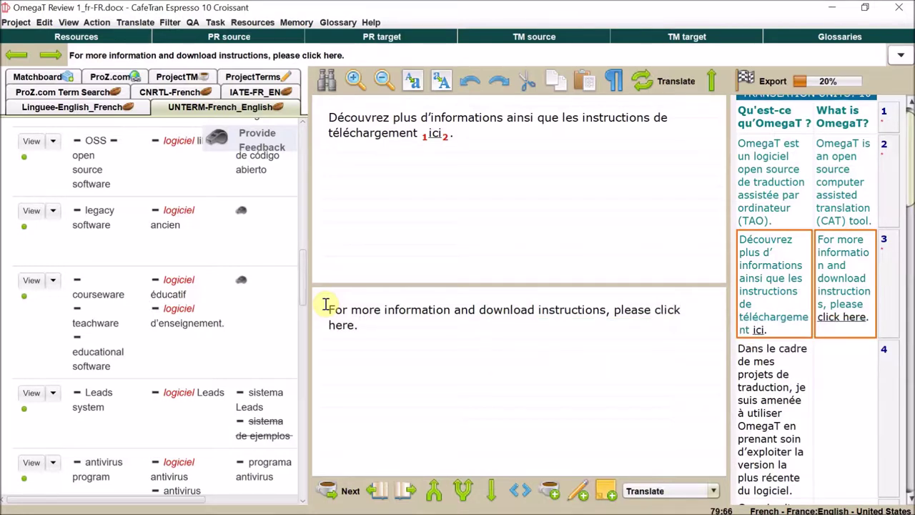
click(655, 313)
key(ctrl+alt+Down)
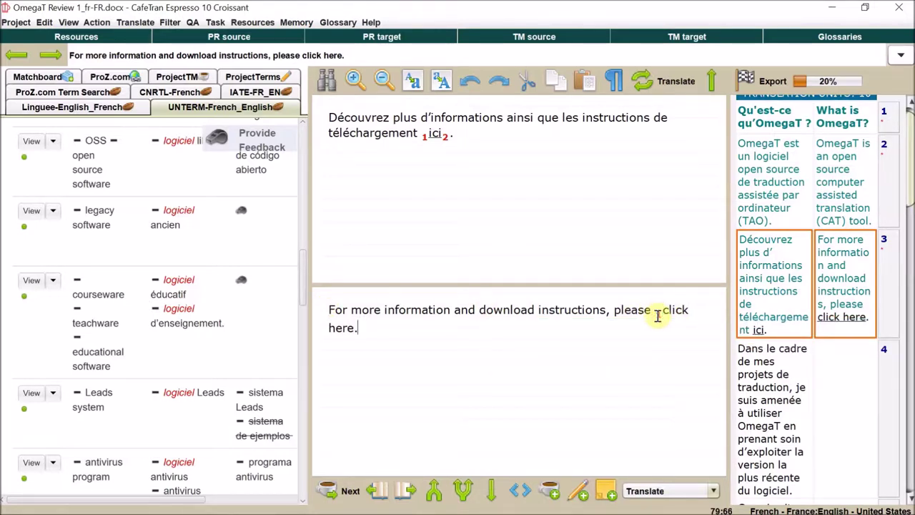
key(ctrl+alt+Down)
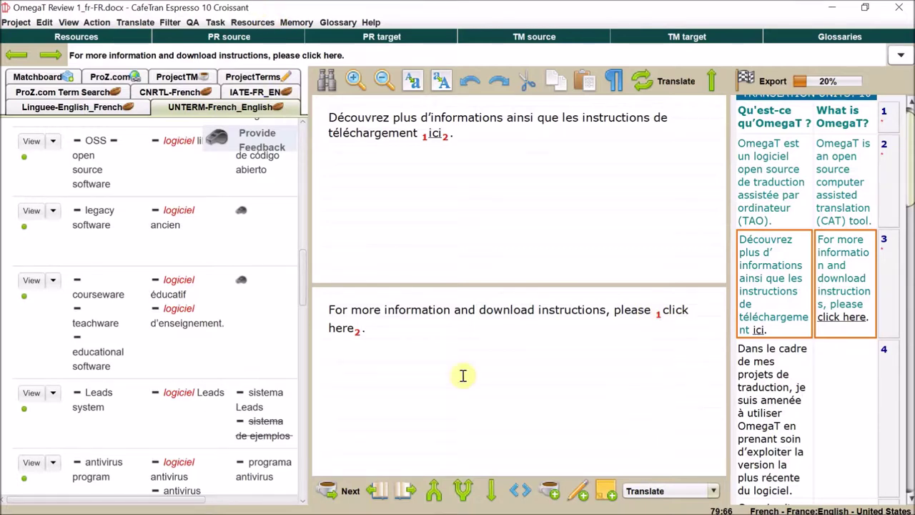
Review segment 3 in Matchboard, ProjectTM and ProjectTerms, and look over the available memory and glossary commands.
click(38, 77)
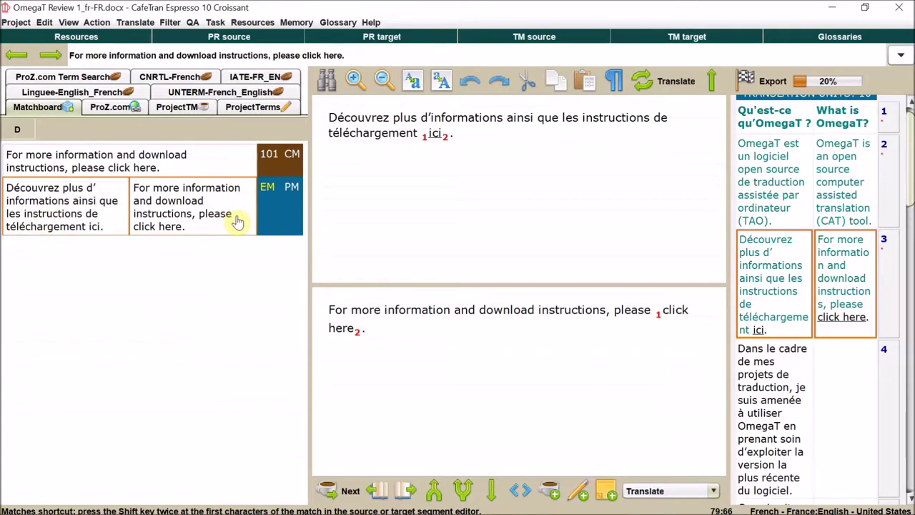
click(174, 108)
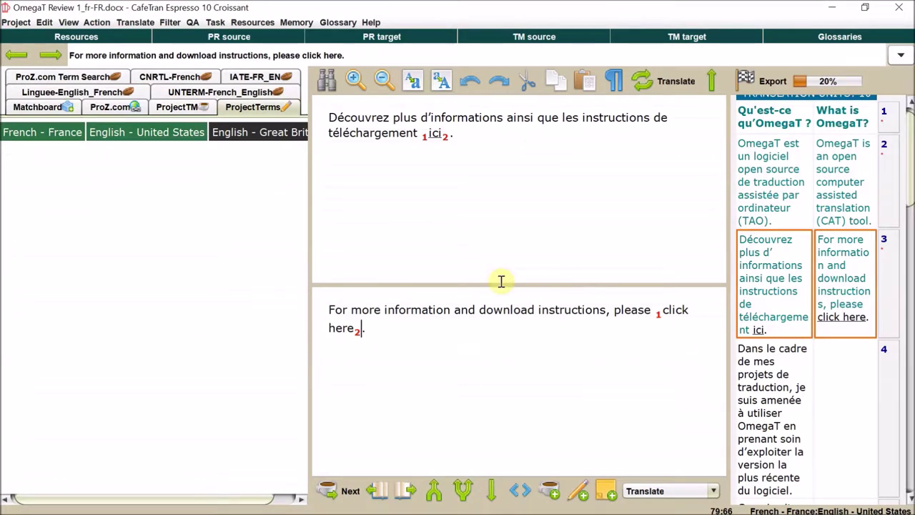
click(293, 22)
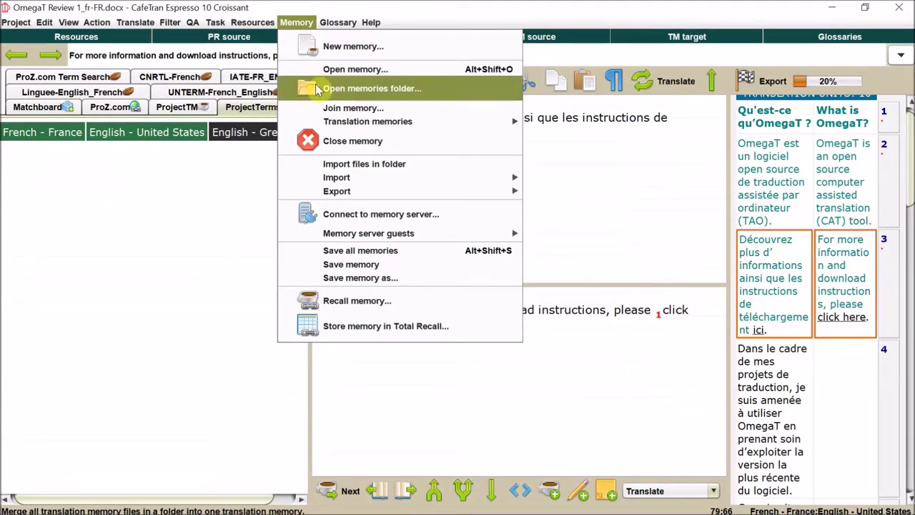
mouse_move(332, 22)
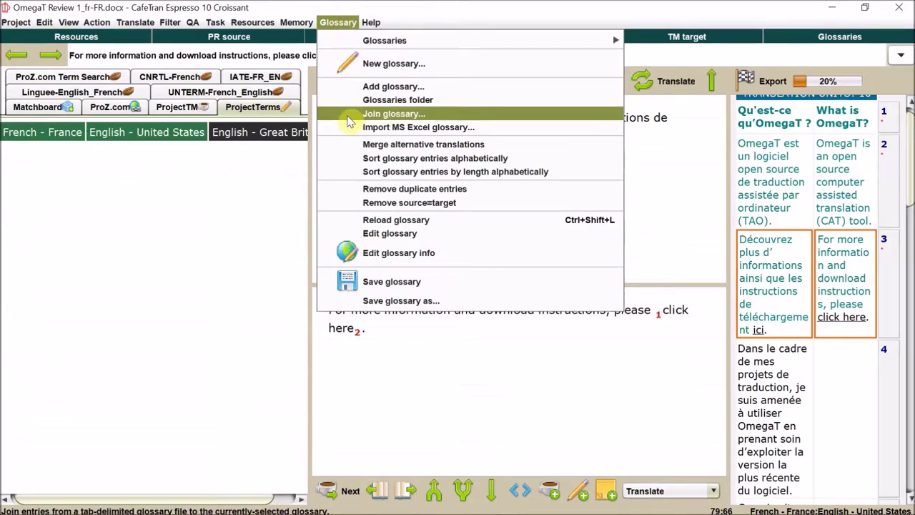
Display the project statistics and examine the segment, word and character counts and the session details.
click(13, 26)
click(13, 26)
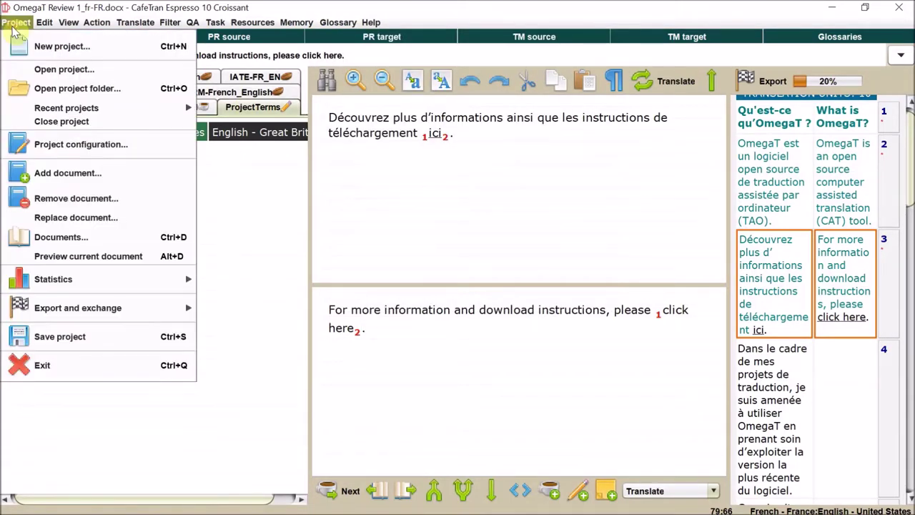
mouse_move(78, 279)
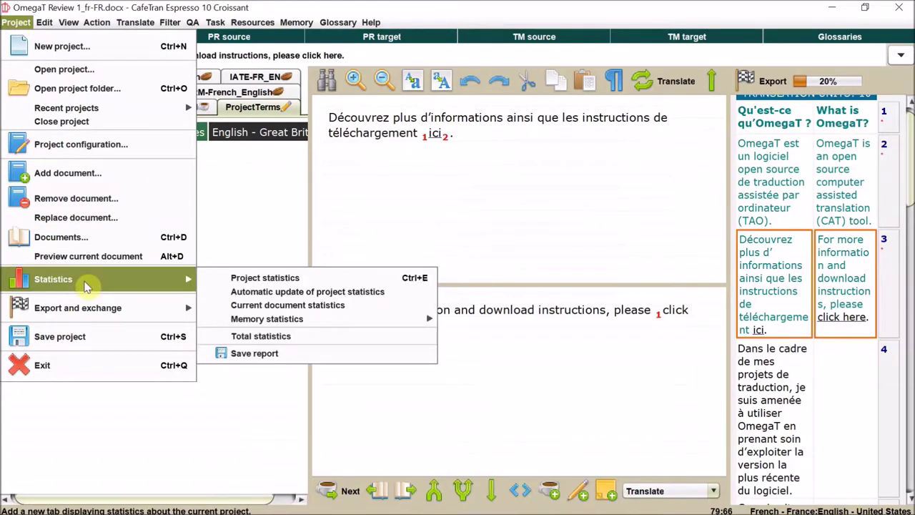
click(289, 280)
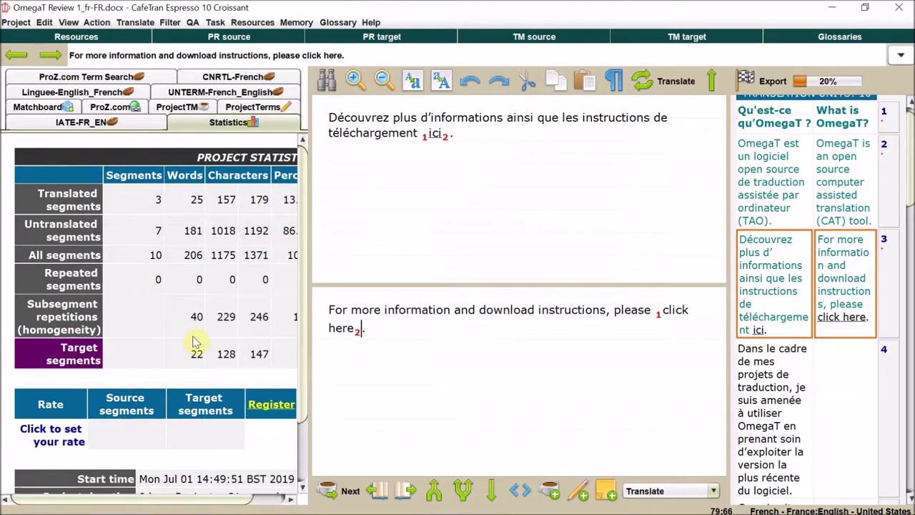
scroll(264, 333, down, 2)
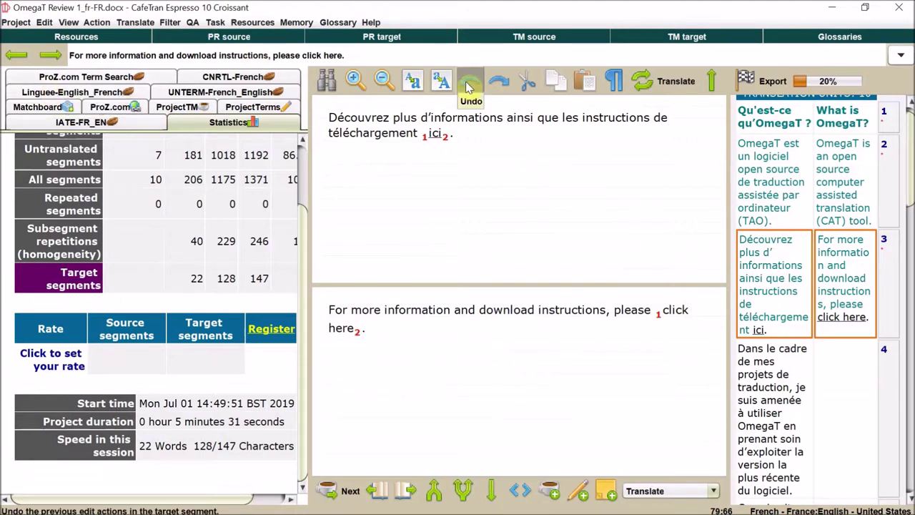
Look up "téléchargement" from segment 3 in Linguee-English_French, CNRTL-French and ProZ.com Term Search.
double_click(366, 132)
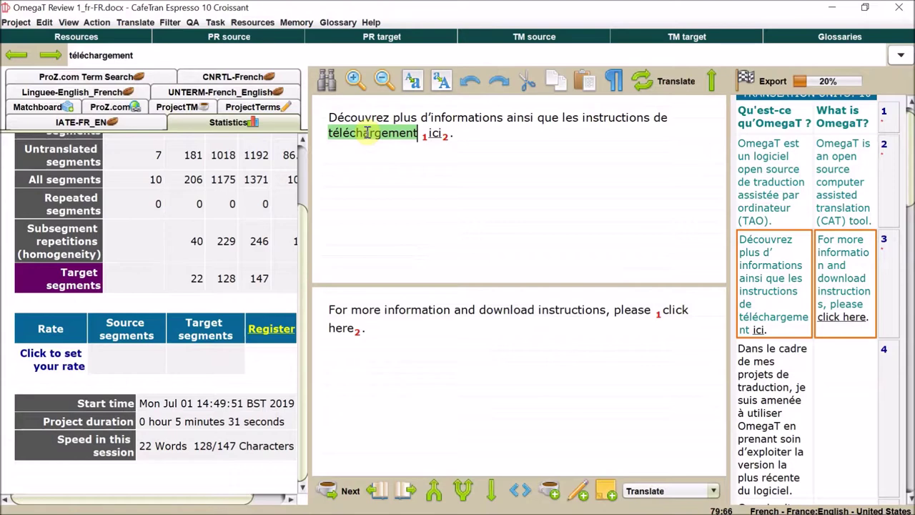
click(76, 92)
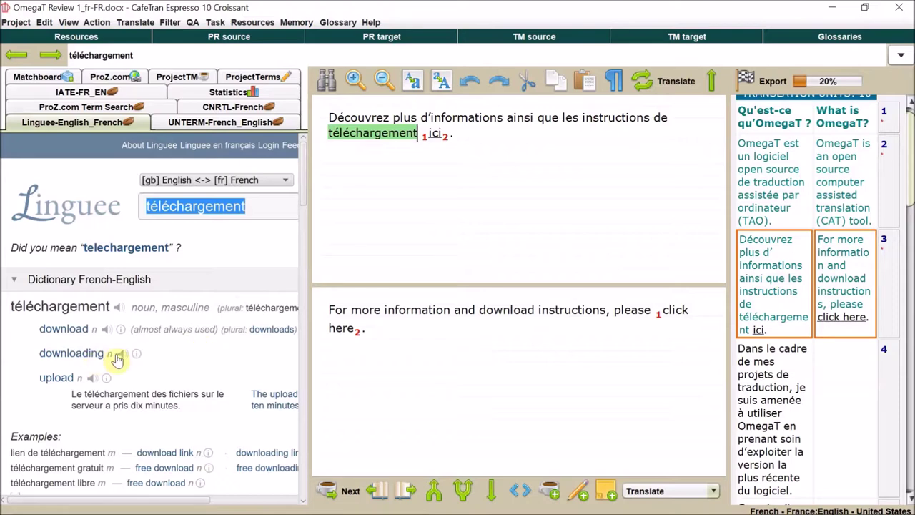
click(226, 111)
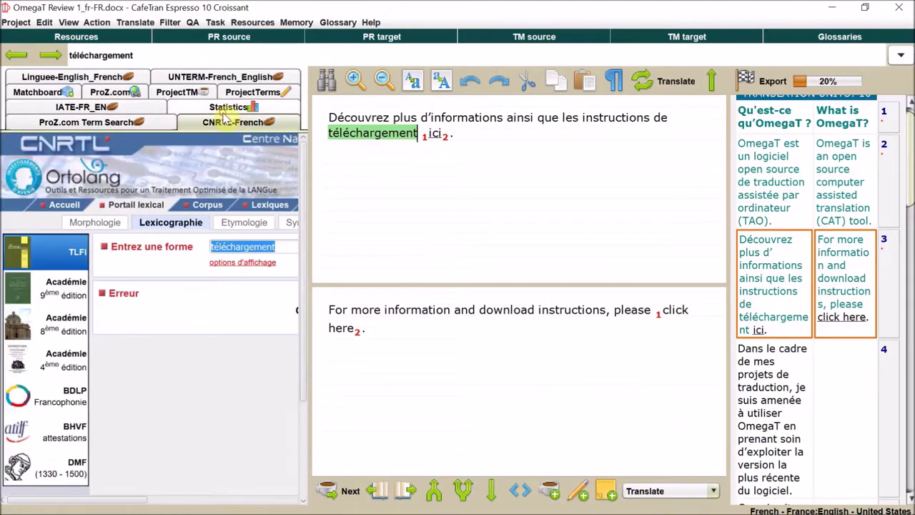
click(77, 126)
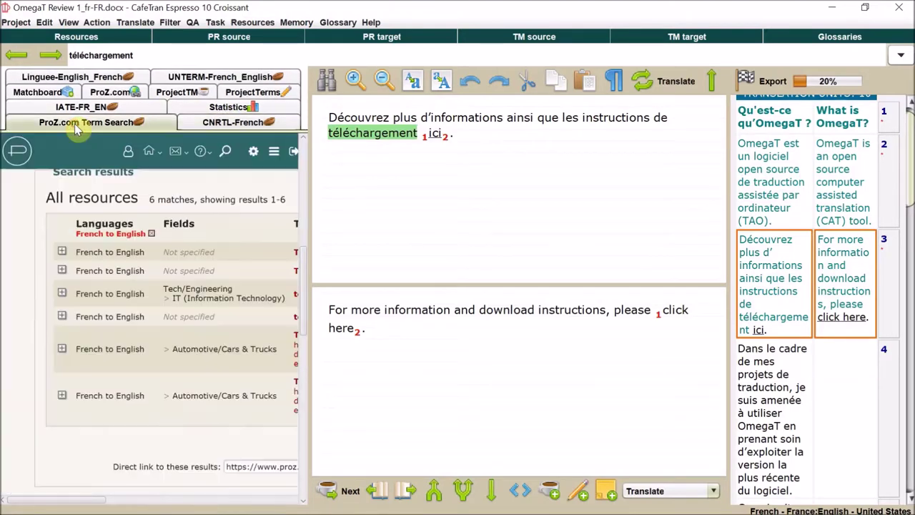
Insert part of the Linguee example beginning "En raison du grand nombre d'activités" at the end of segment 3's translation, and undo the insertion.
click(33, 75)
click(540, 371)
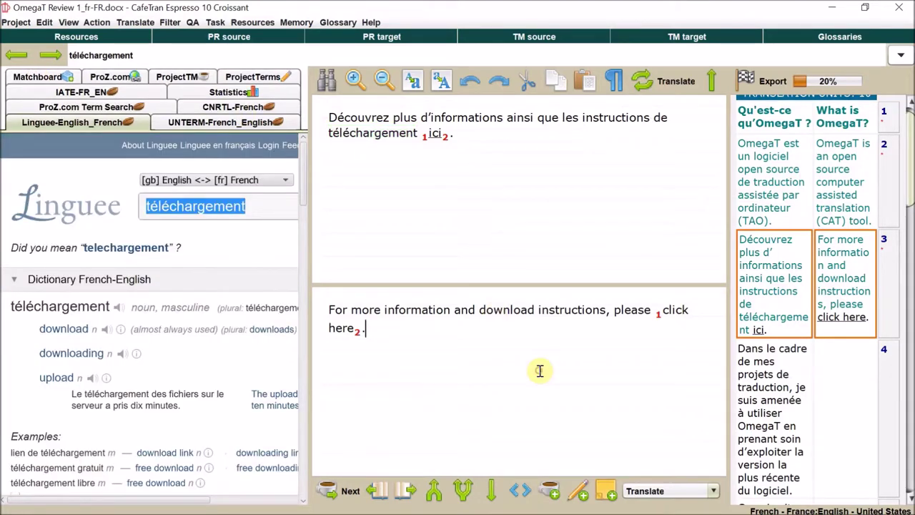
scroll(117, 383, down, 2)
scroll(117, 382, down, 4)
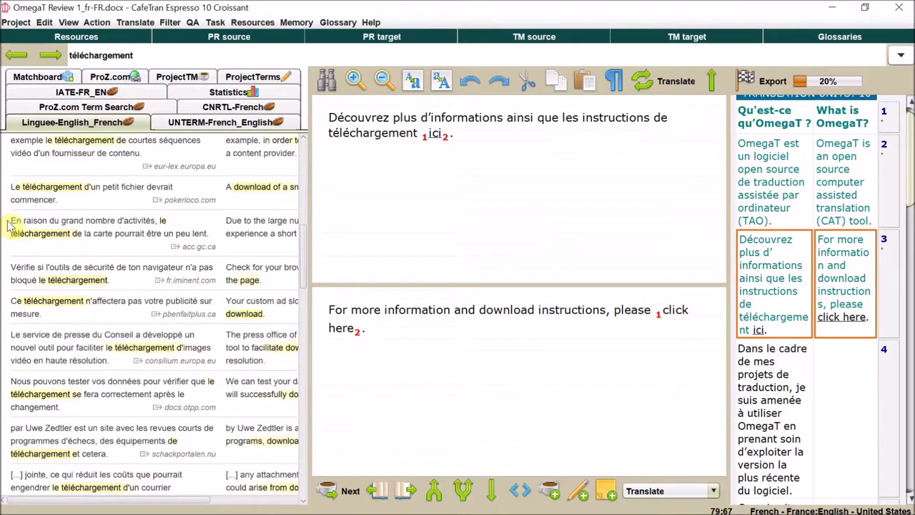
drag(10, 221, 448, 328)
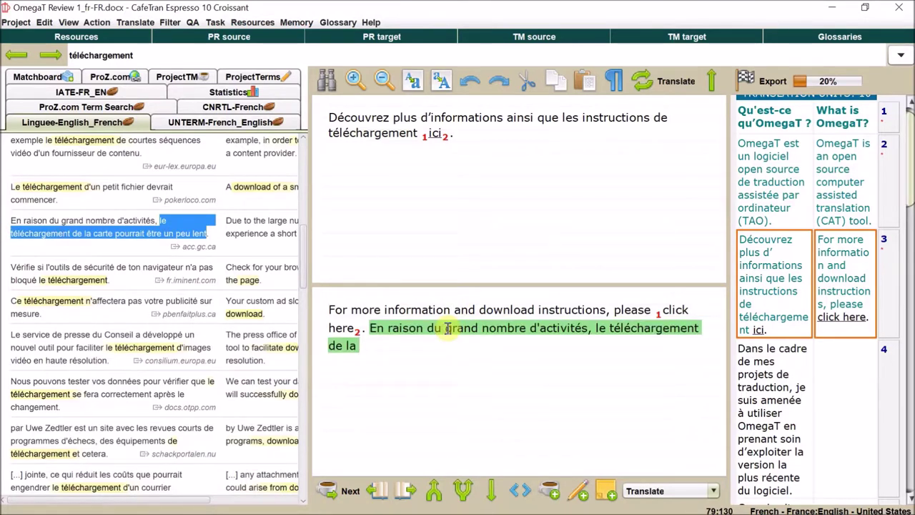
key(ctrl+z)
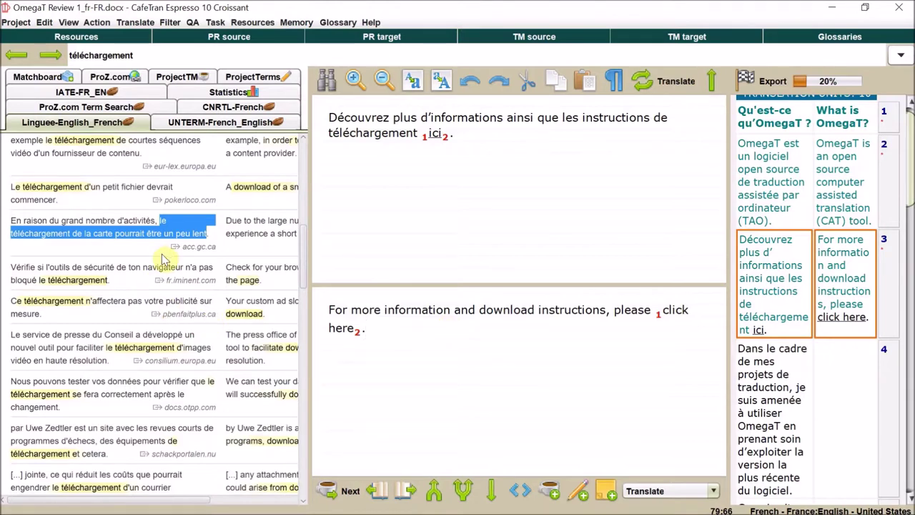
Add the Canada-French_English web resource from the FR EN group to the resources used for looking up "téléchargement".
click(253, 22)
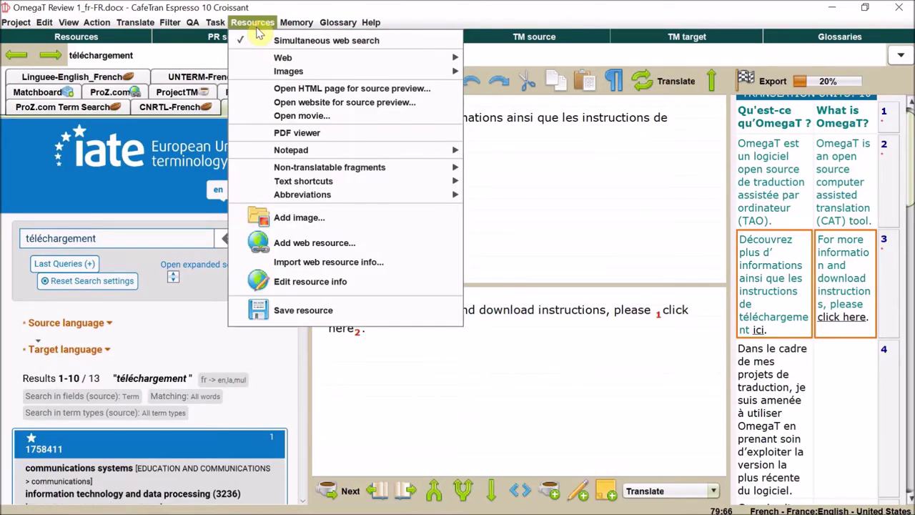
mouse_move(293, 57)
mouse_move(500, 61)
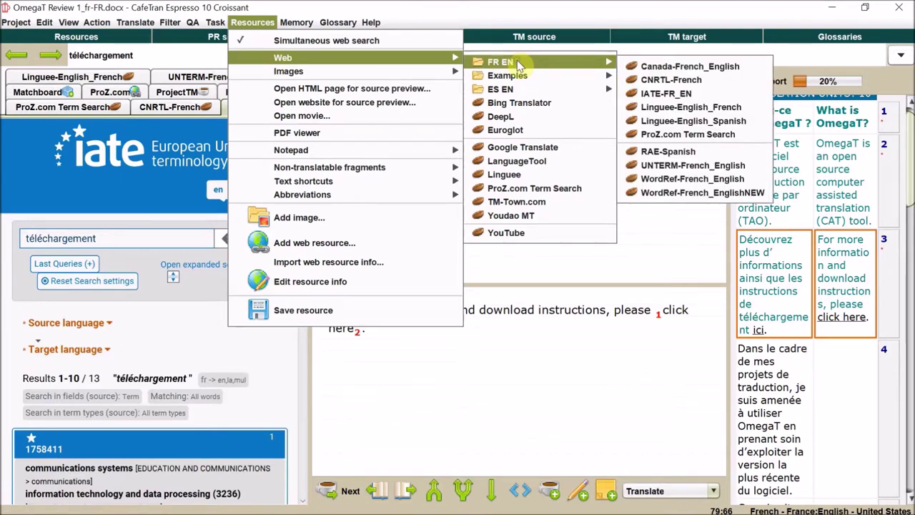
click(673, 71)
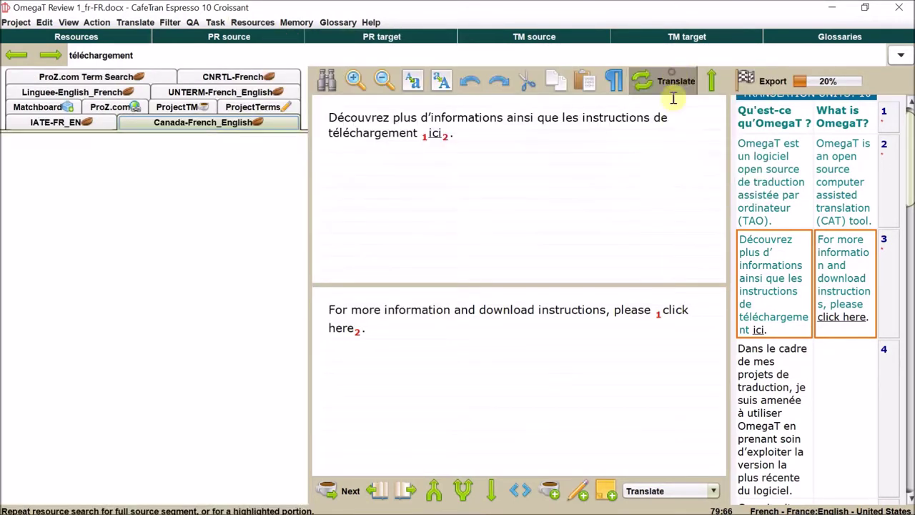
Close the Canada-French_English web resource and advance from segment 3 to segment 4.
right_click(175, 129)
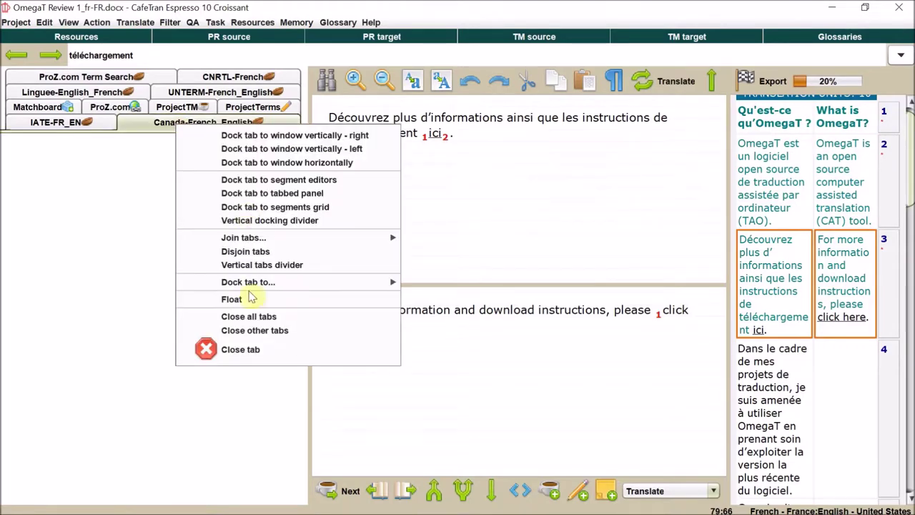
click(229, 348)
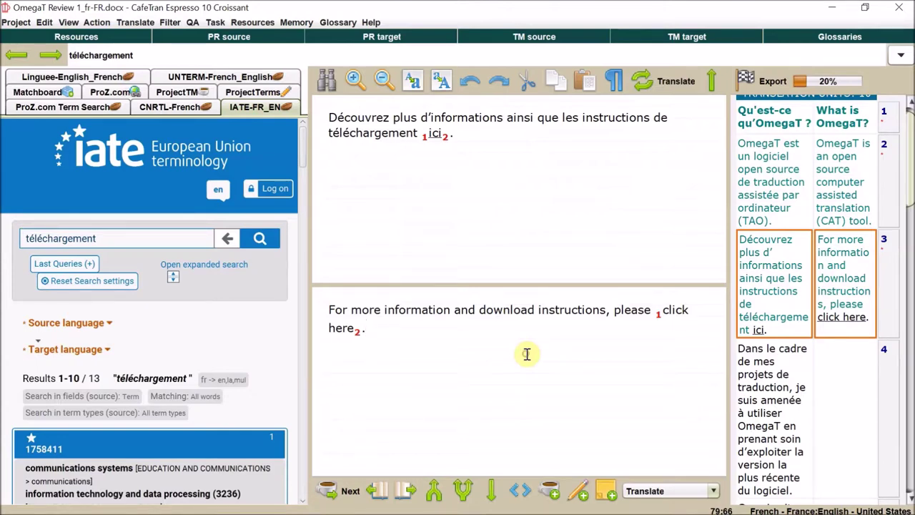
key(Return)
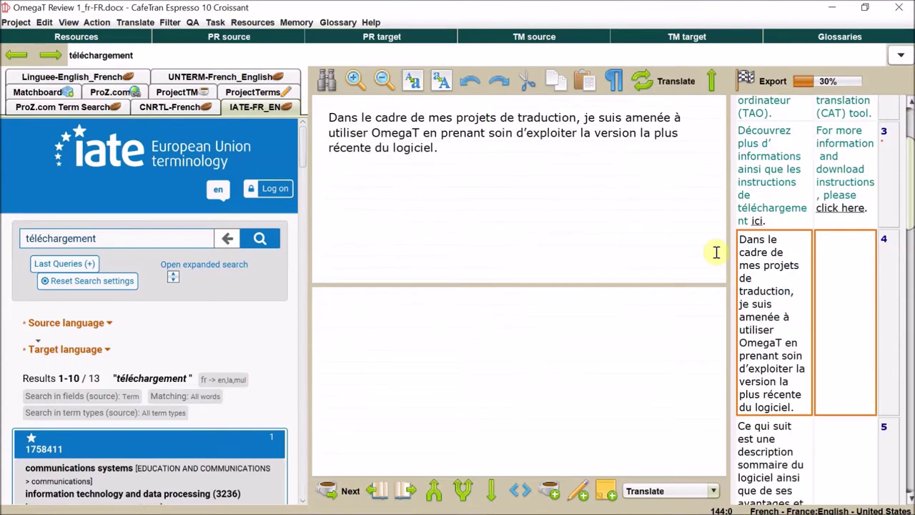
click(11, 22)
mouse_move(78, 308)
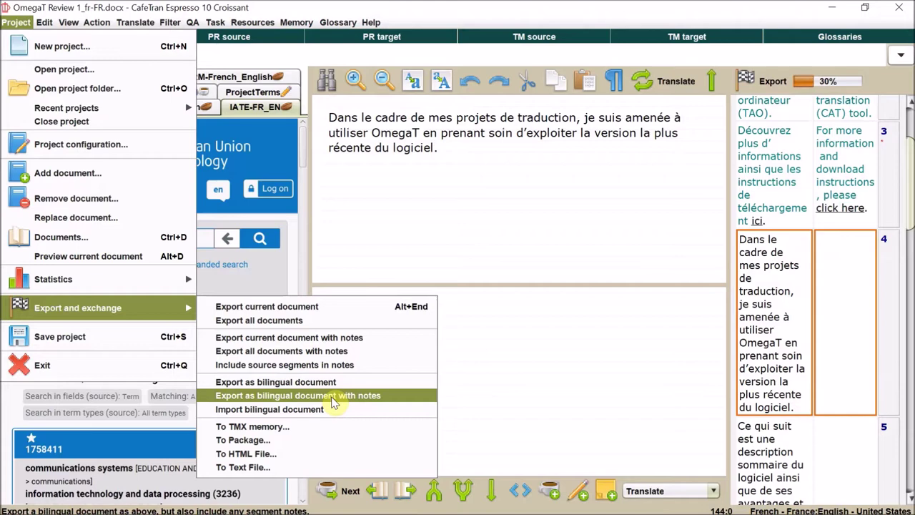
click(492, 342)
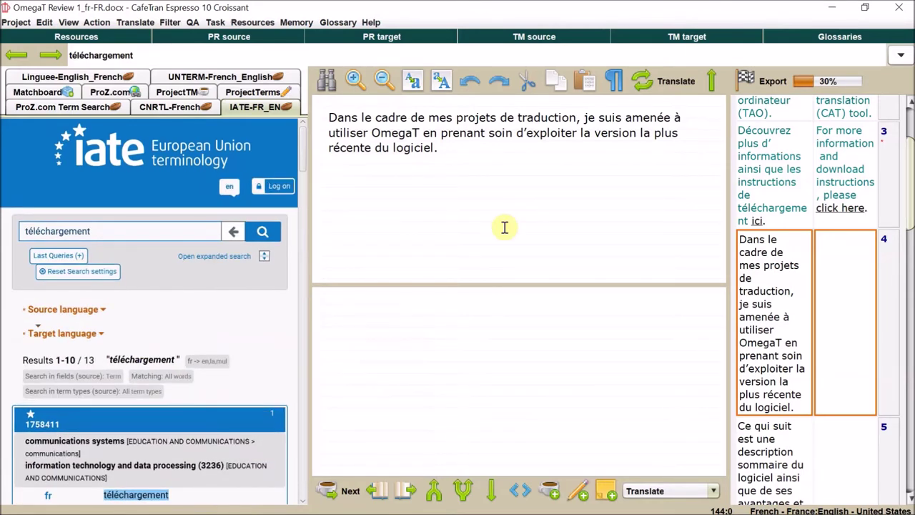
Examine the IATE entries for "téléchargement" and look up "exploiter" from segment 4 in CNRTL-French.
scroll(170, 415, down, 4)
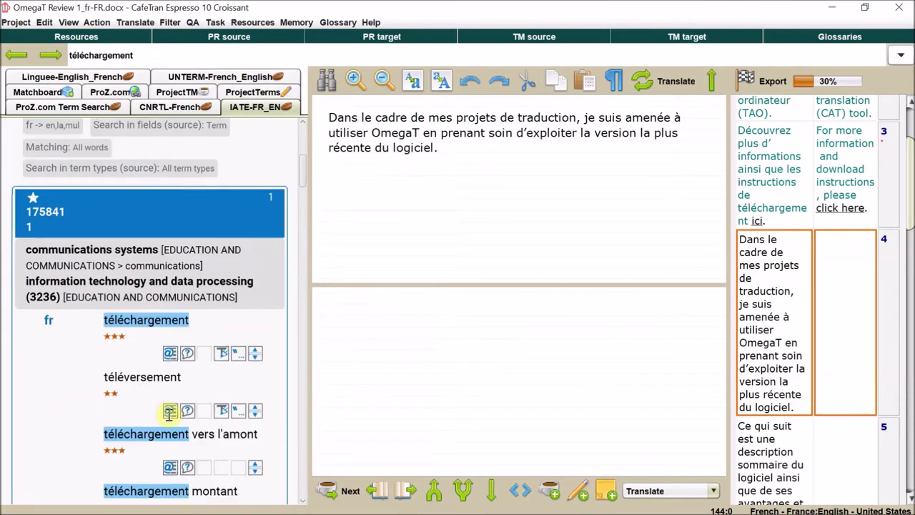
click(533, 259)
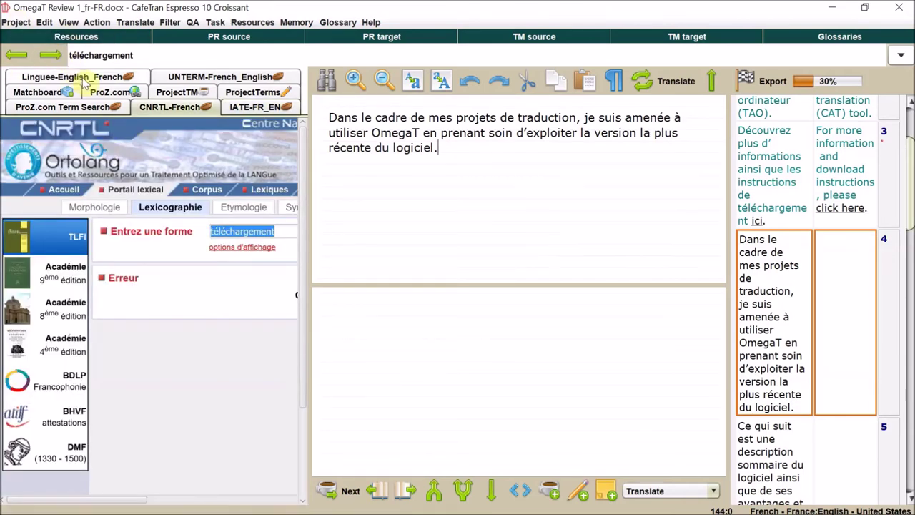
double_click(550, 133)
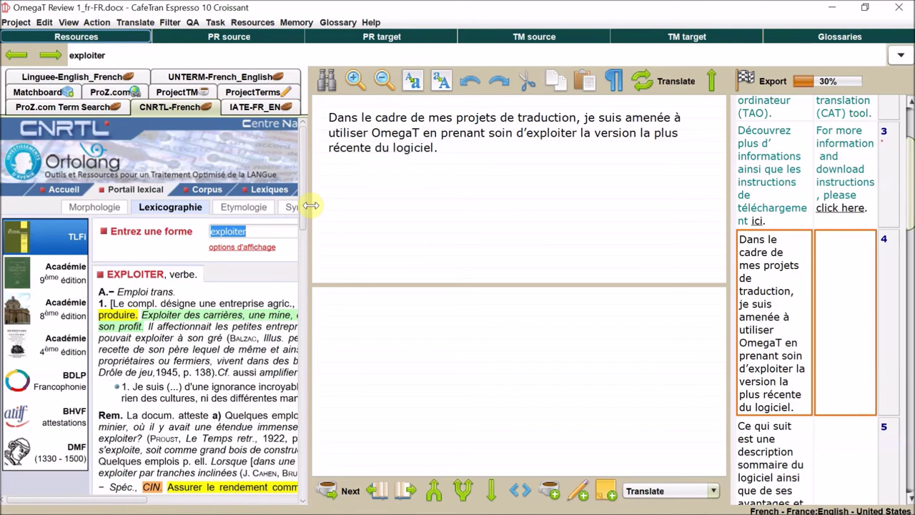
scroll(190, 395, down, 5)
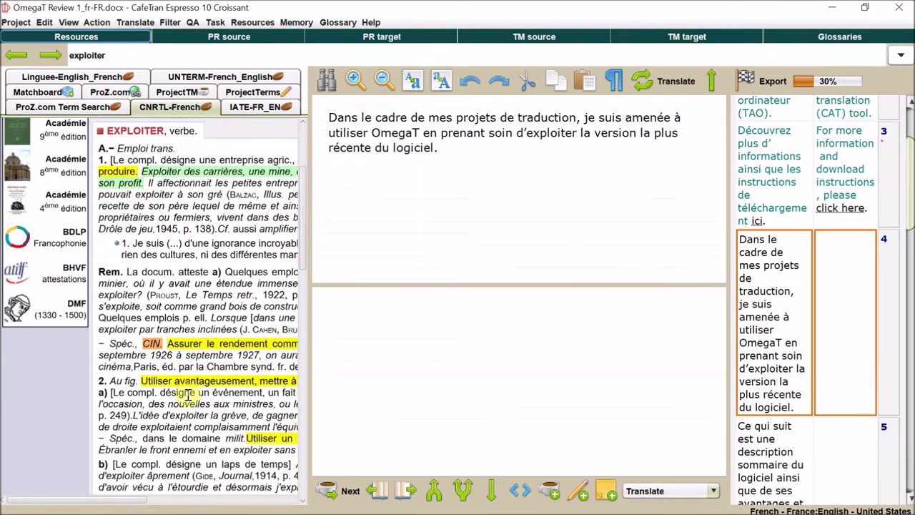